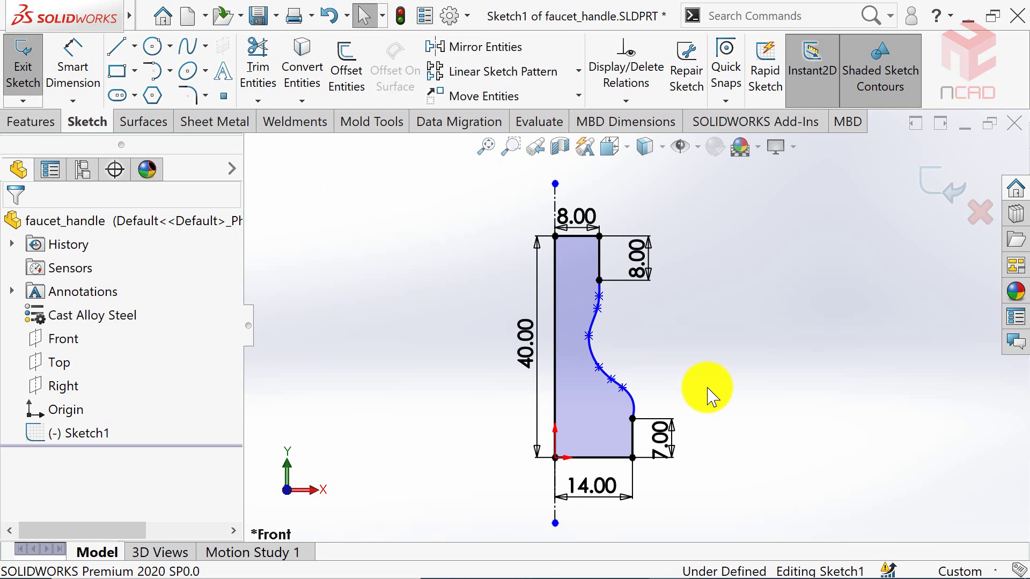
Exit the sketch and revolve the handle profile 360° about its centerline as a trial solid
click(935, 189)
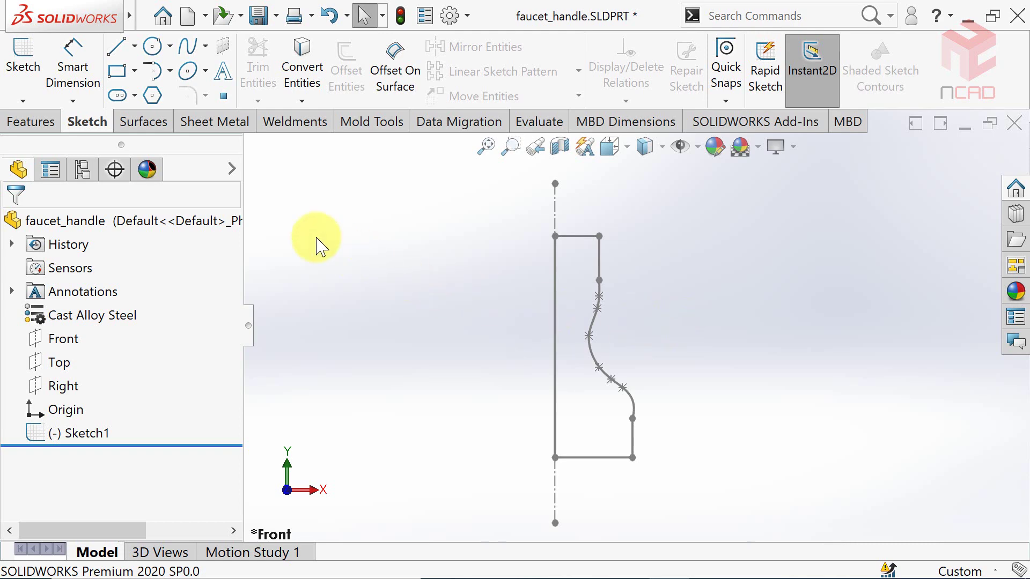
click(32, 121)
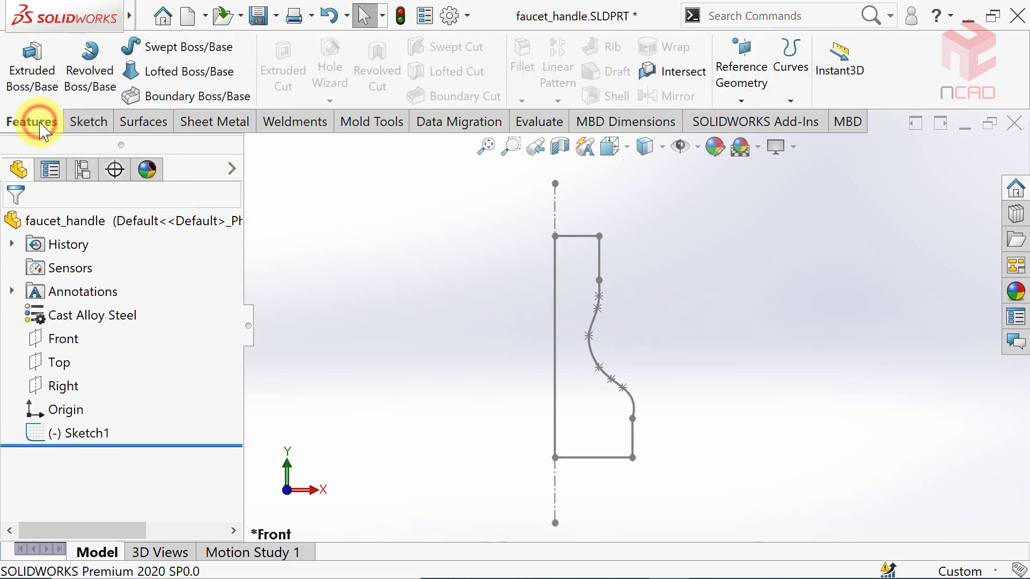
click(87, 83)
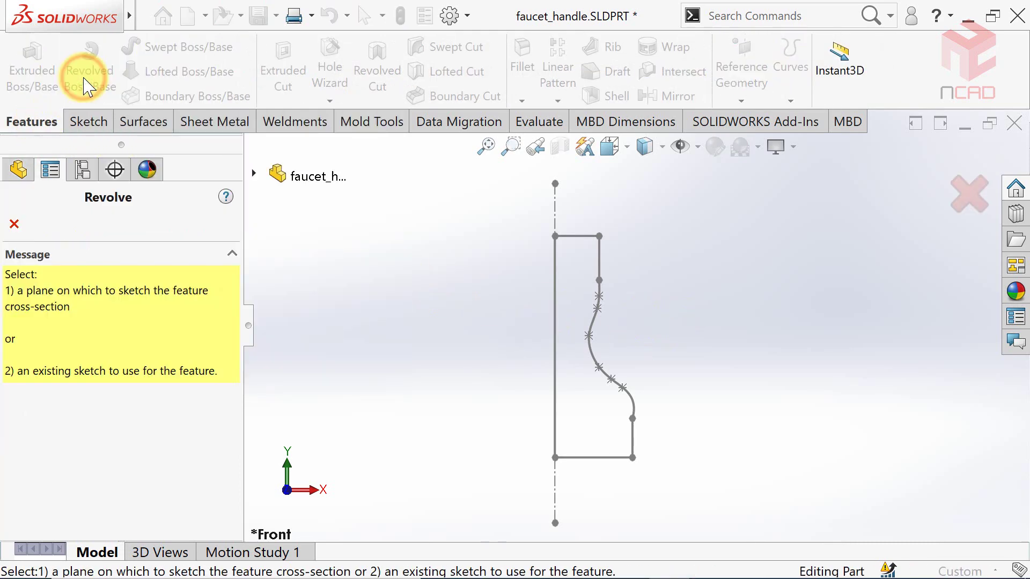
click(599, 271)
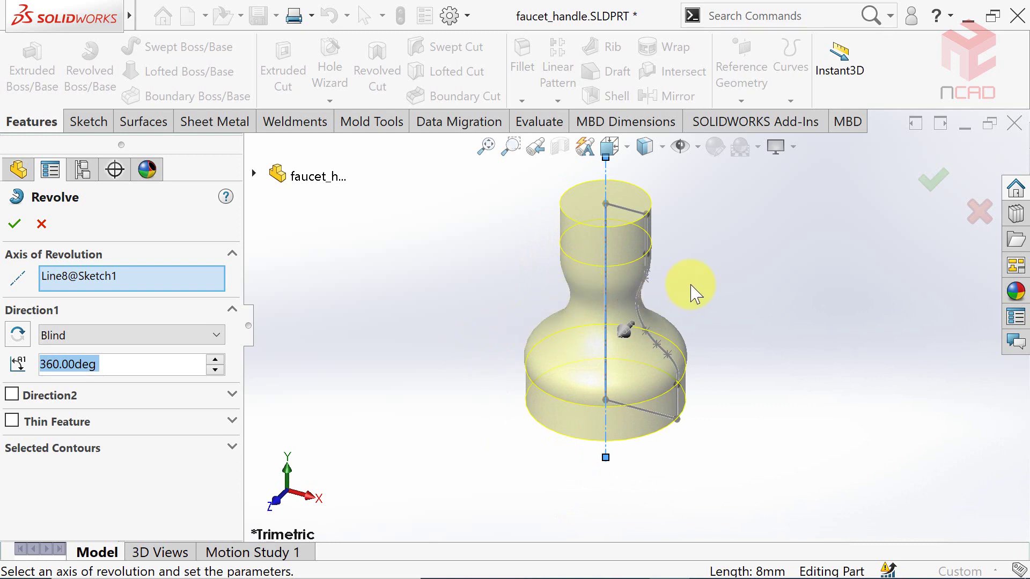
ctrl+middle_drag(667, 320, 526, 342)
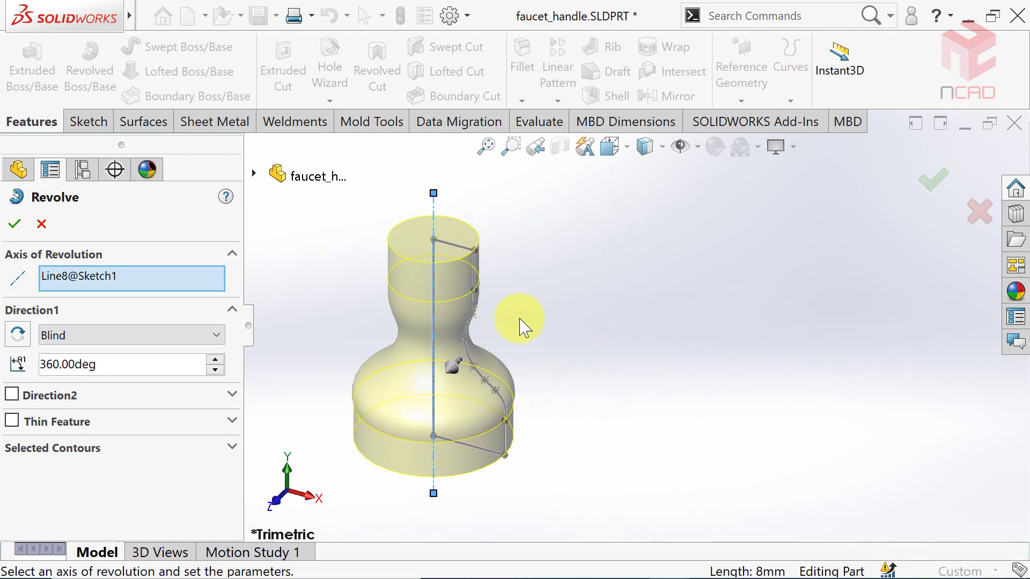
click(13, 225)
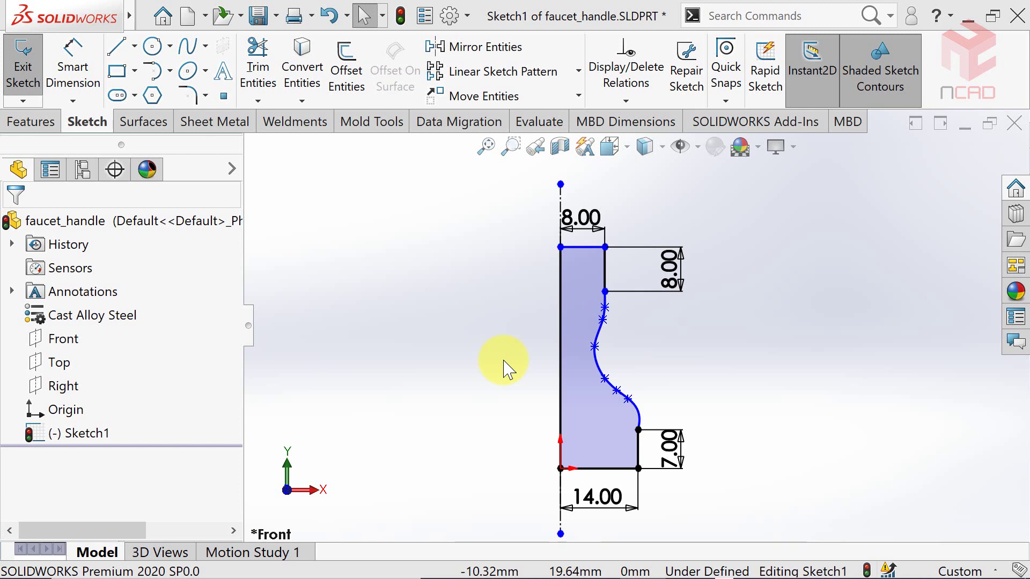
Dimension the profile's left vertical edge with a 40 mm height
click(504, 362)
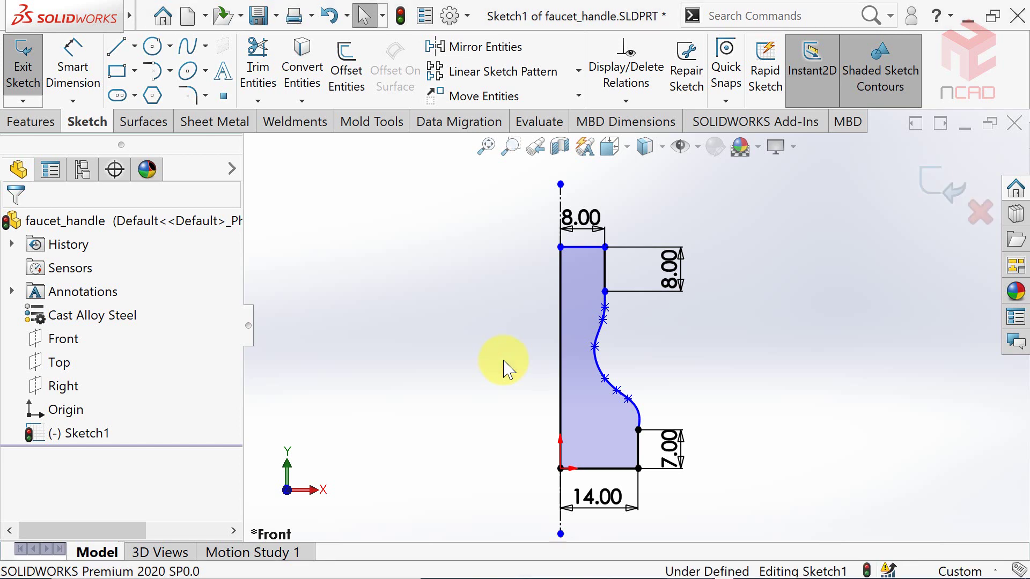
click(504, 362)
click(73, 58)
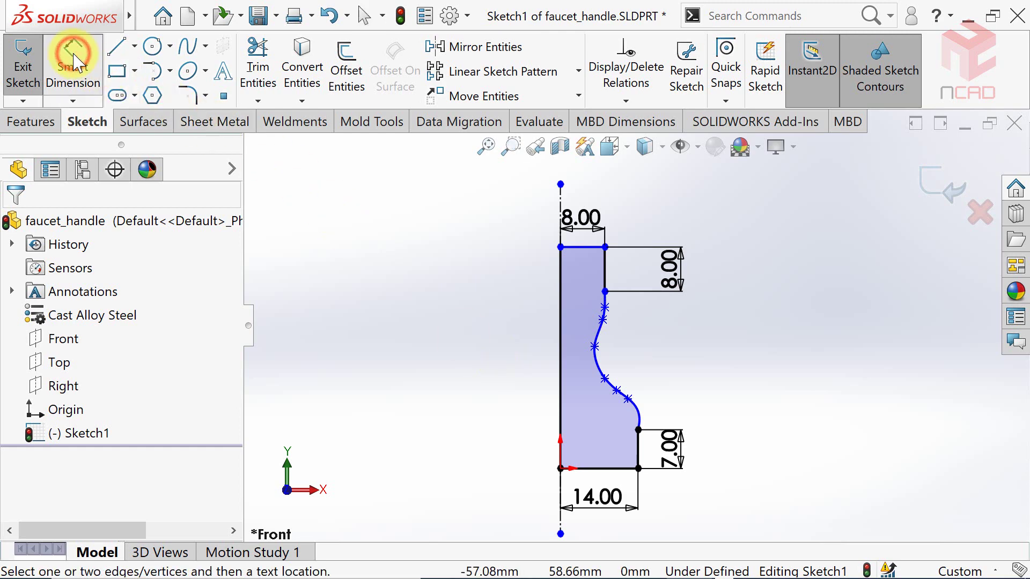
click(560, 333)
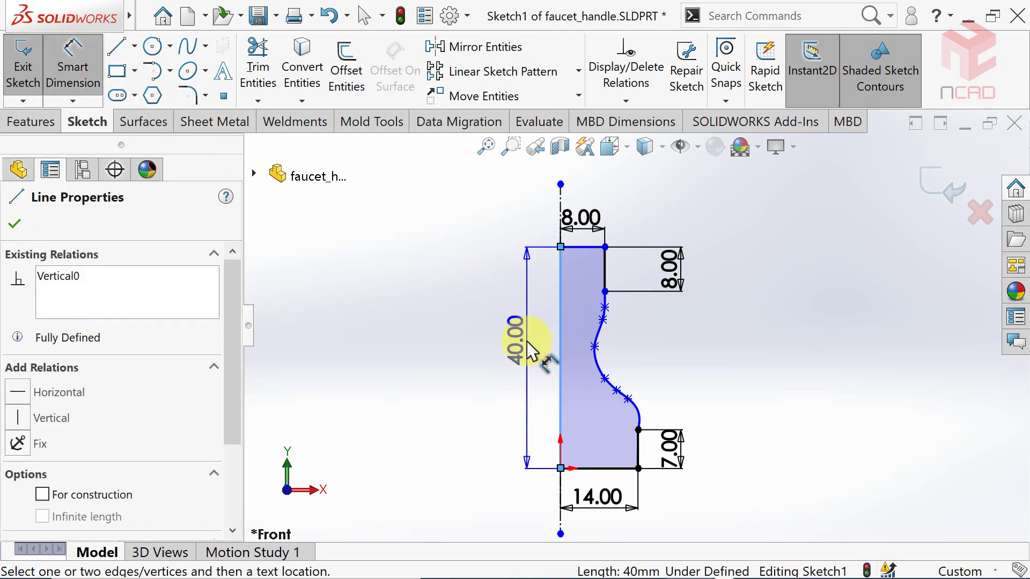
click(526, 341)
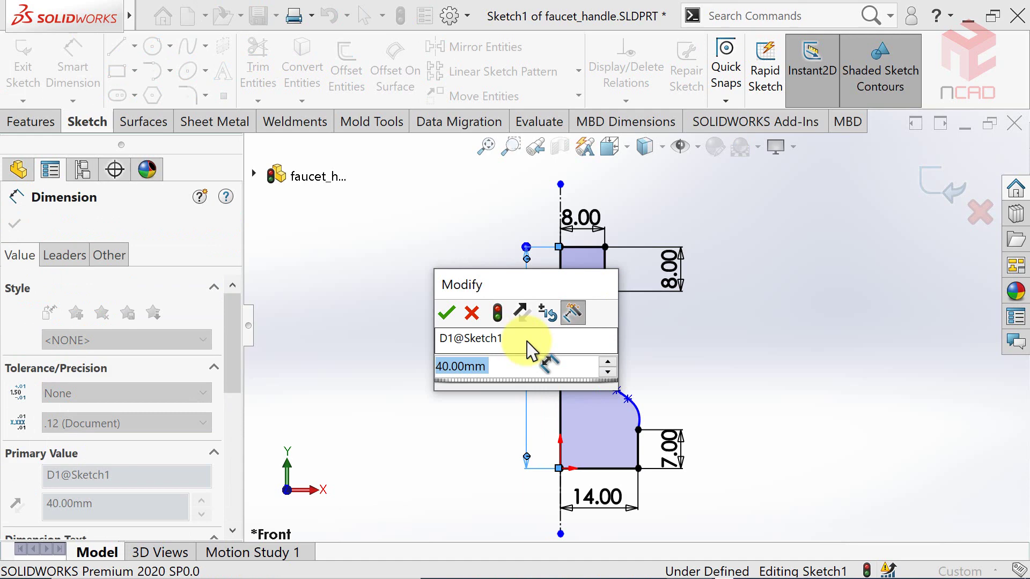
click(446, 313)
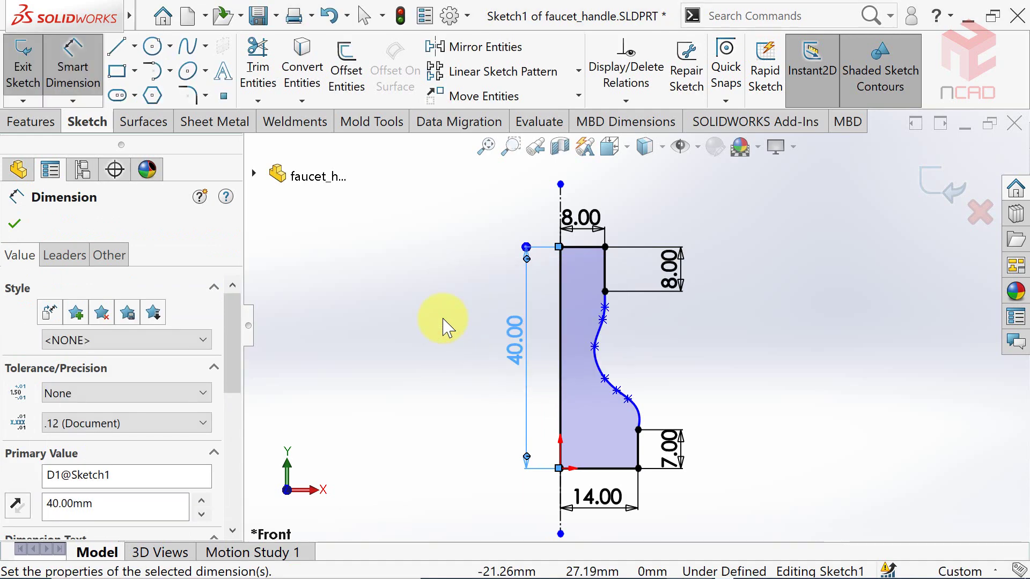
click(443, 340)
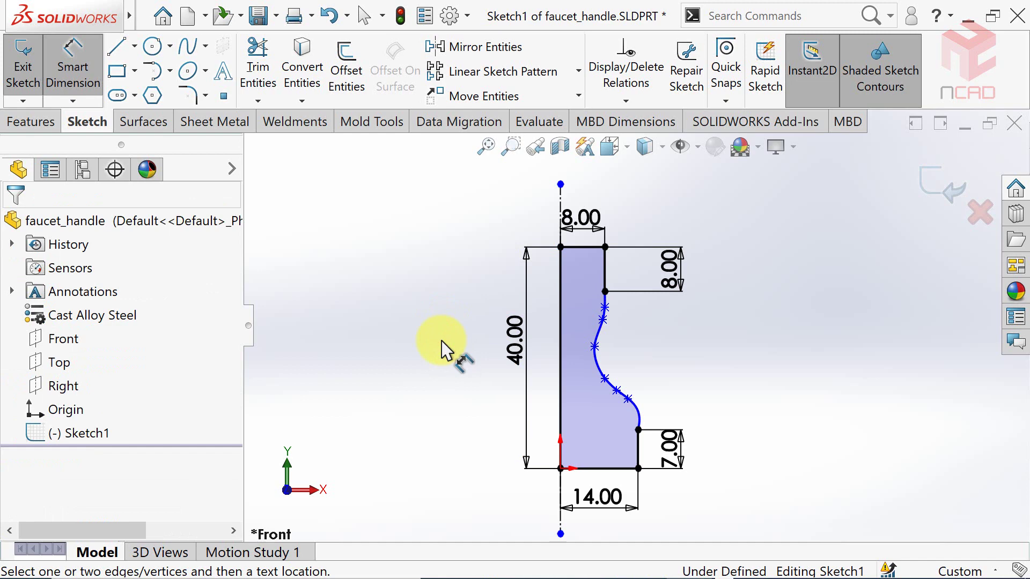
Change the height dimension to 50 mm, then set it back to 40 mm
click(509, 342)
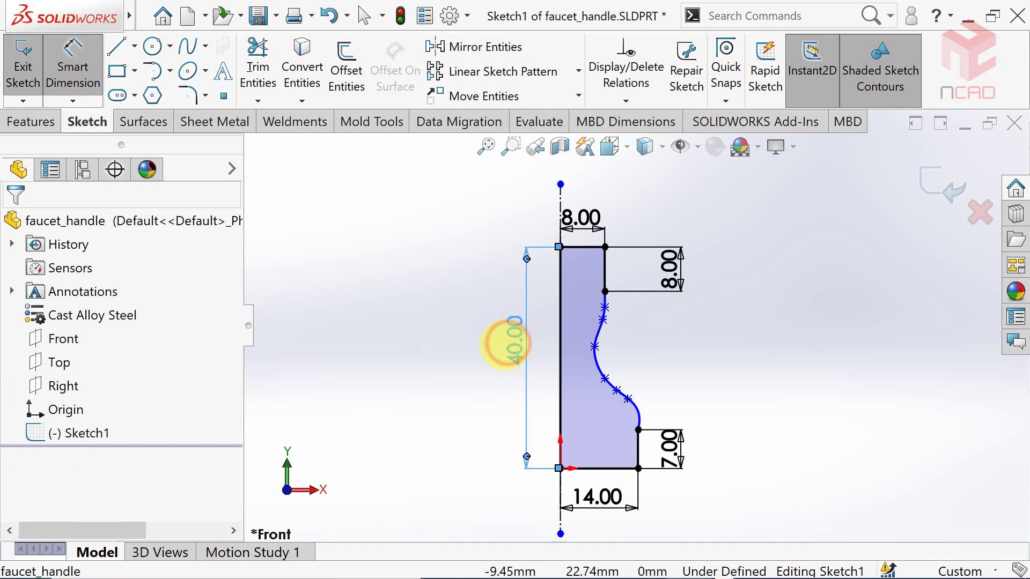
click(499, 349)
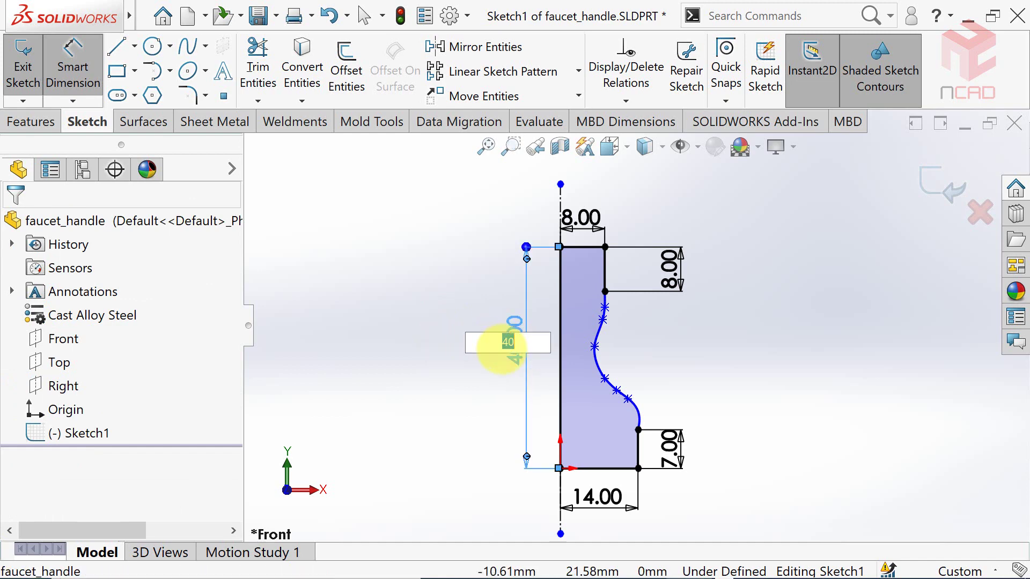
click(506, 344)
text(5)
key(Return)
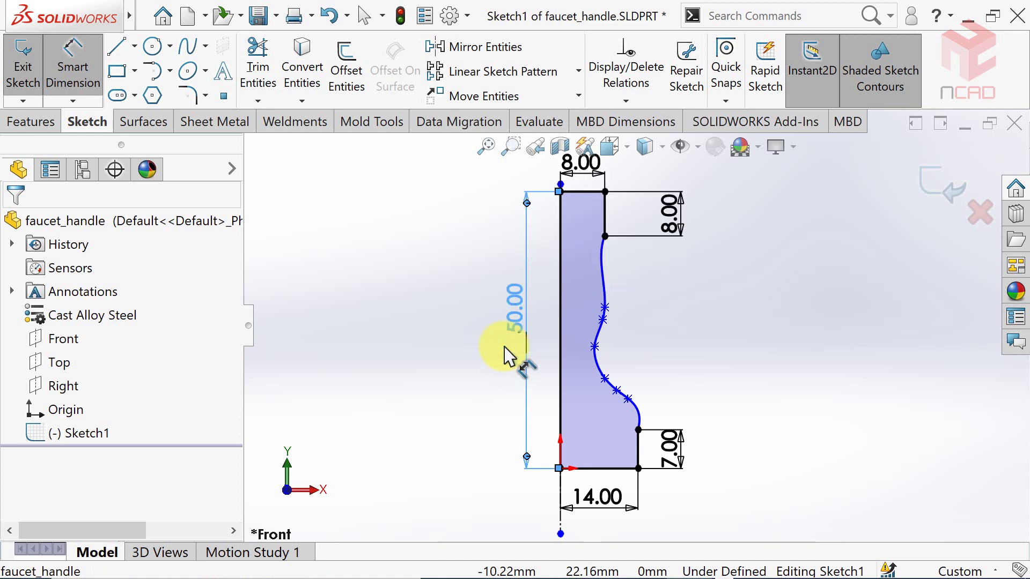
click(455, 356)
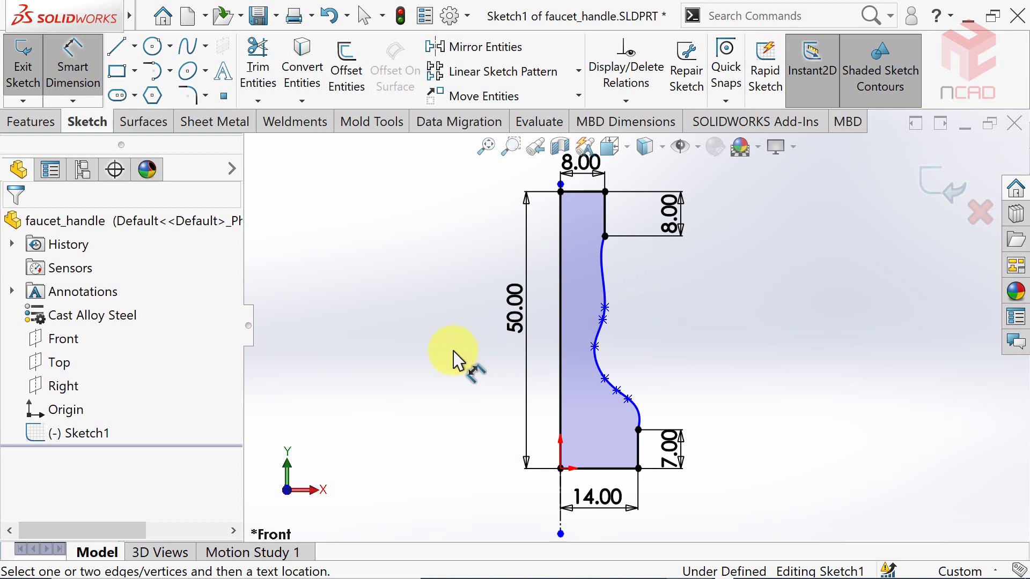
click(510, 328)
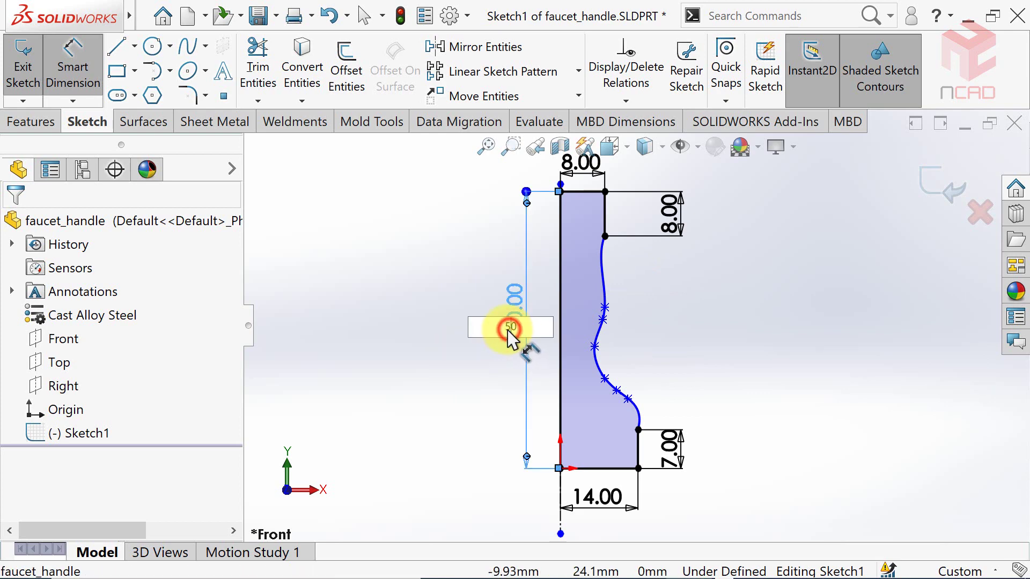
click(507, 328)
text(4)
key(Return)
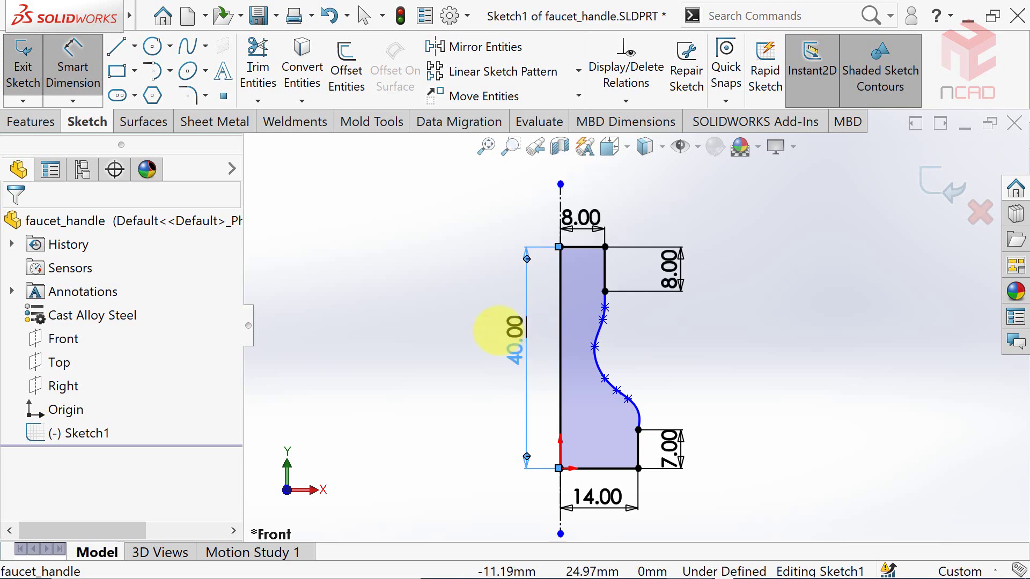
key(Escape)
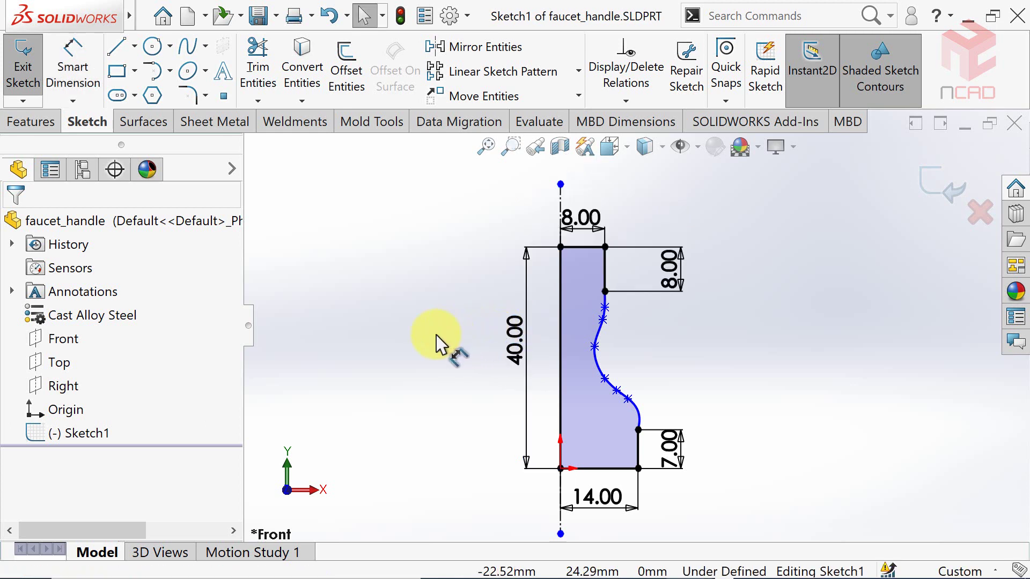
Add a driven 25 mm dimension between the curve's top and bottom endpoints, confirming it can't be edited
click(436, 343)
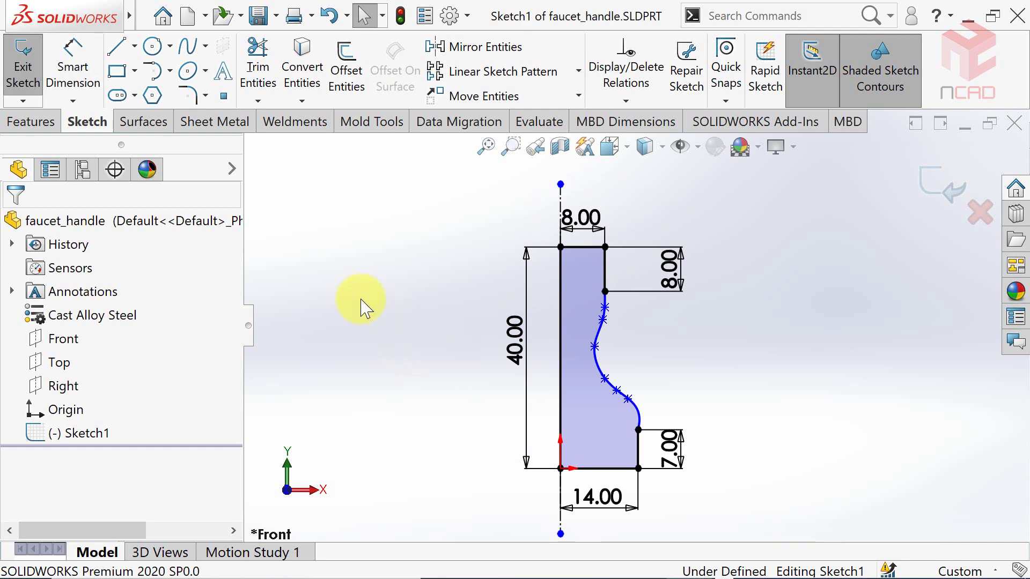
click(74, 56)
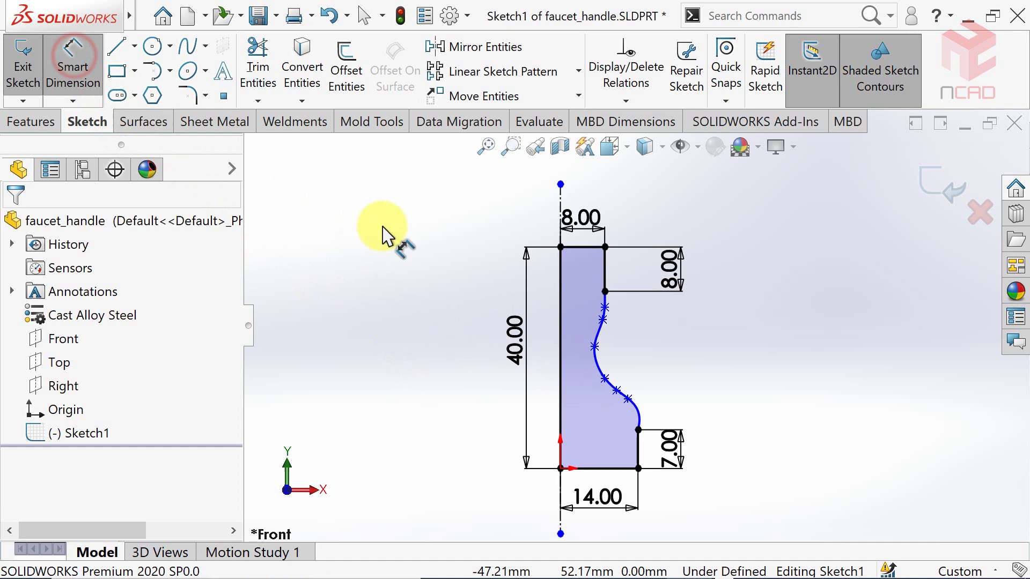
click(605, 291)
click(638, 429)
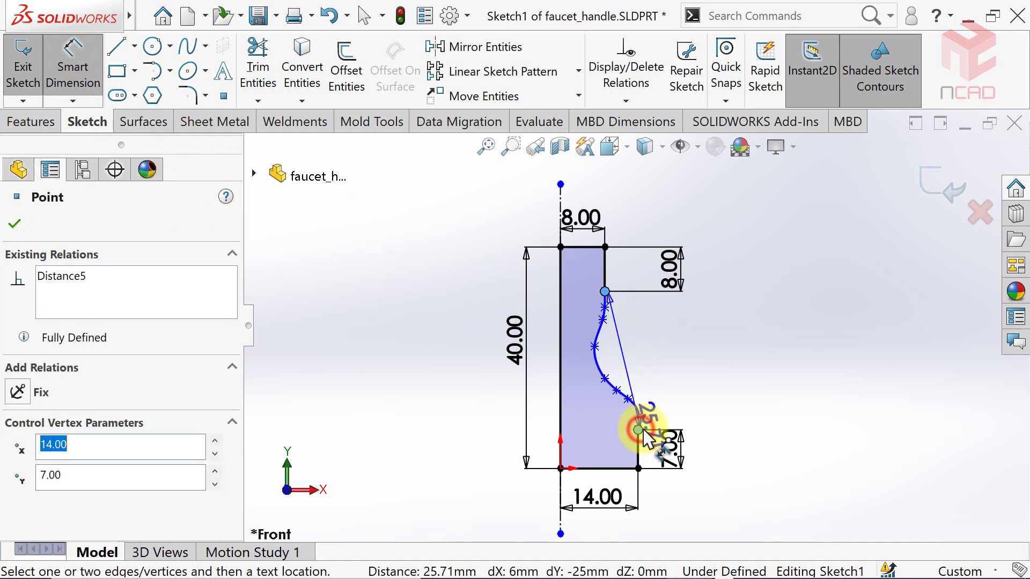
click(683, 377)
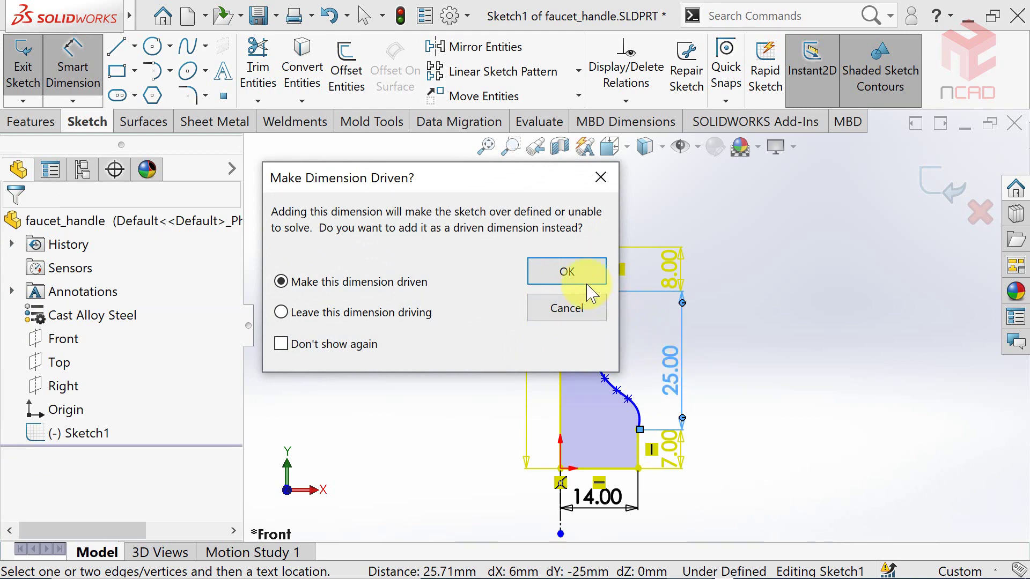
click(565, 280)
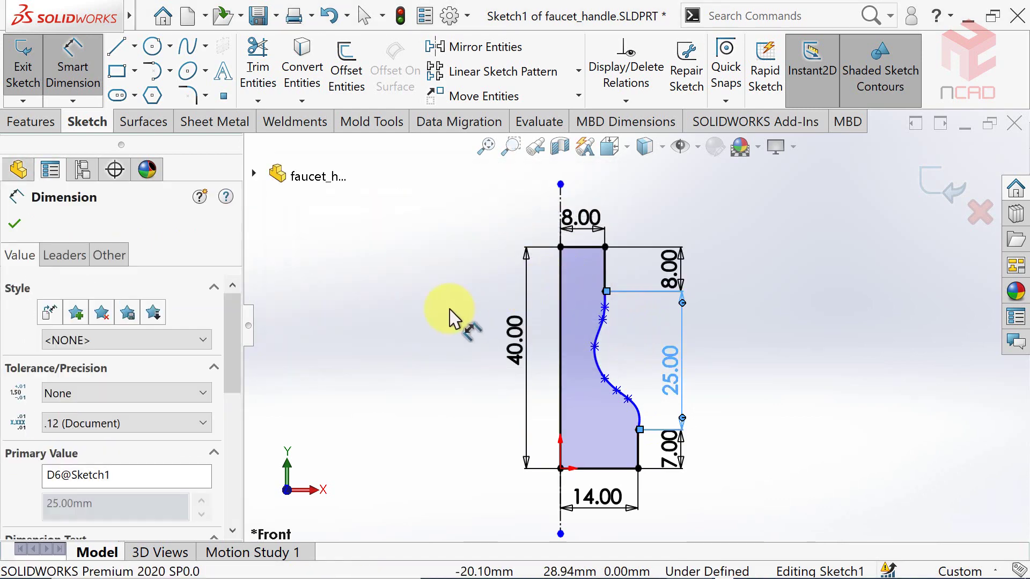
click(451, 315)
double_click(672, 369)
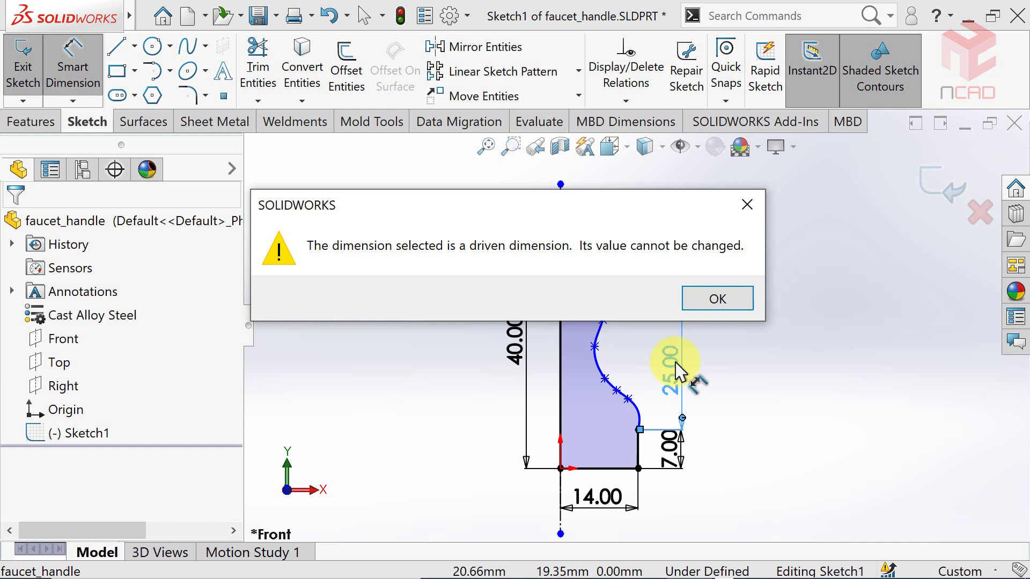
click(716, 298)
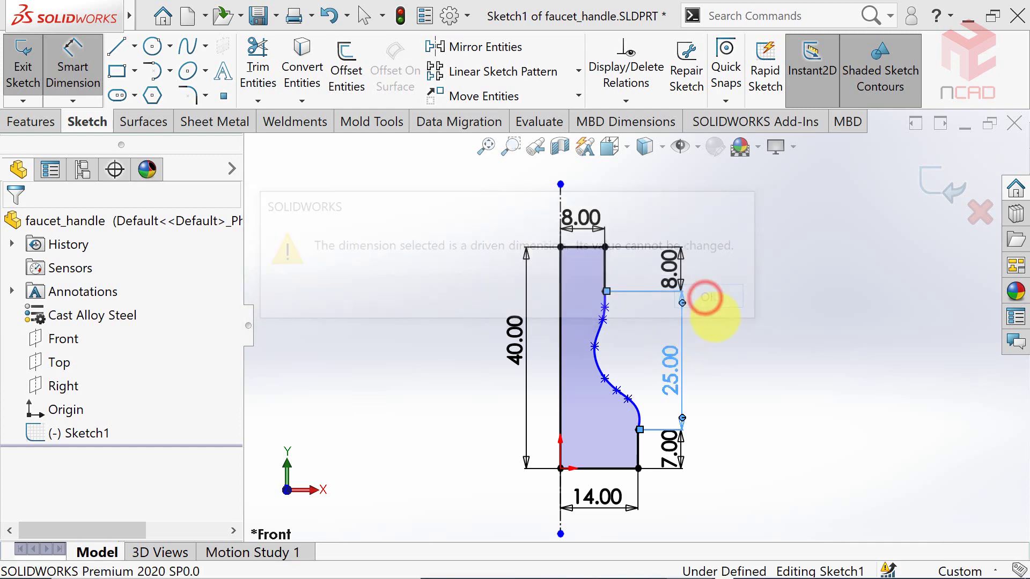
click(728, 354)
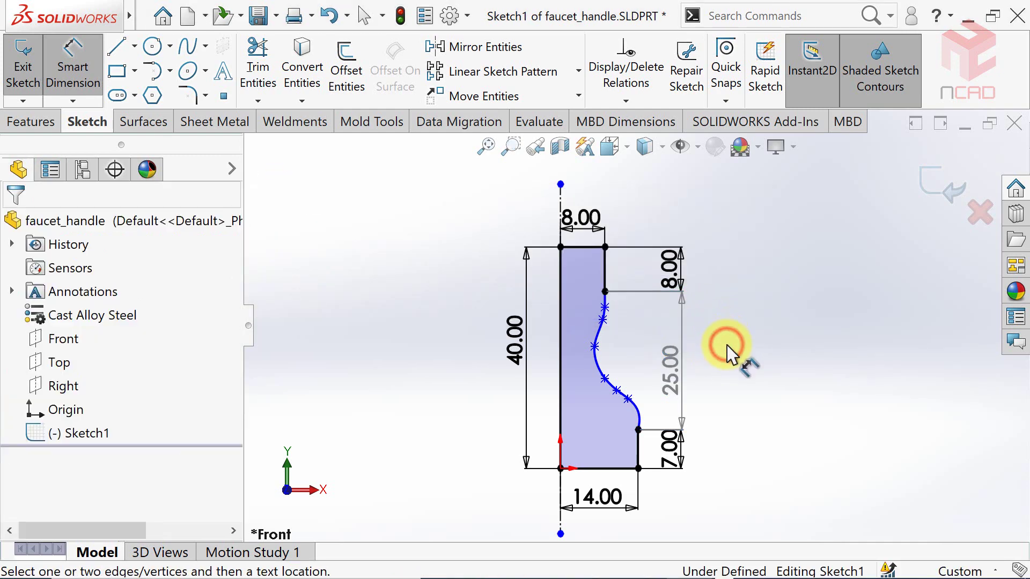
click(514, 355)
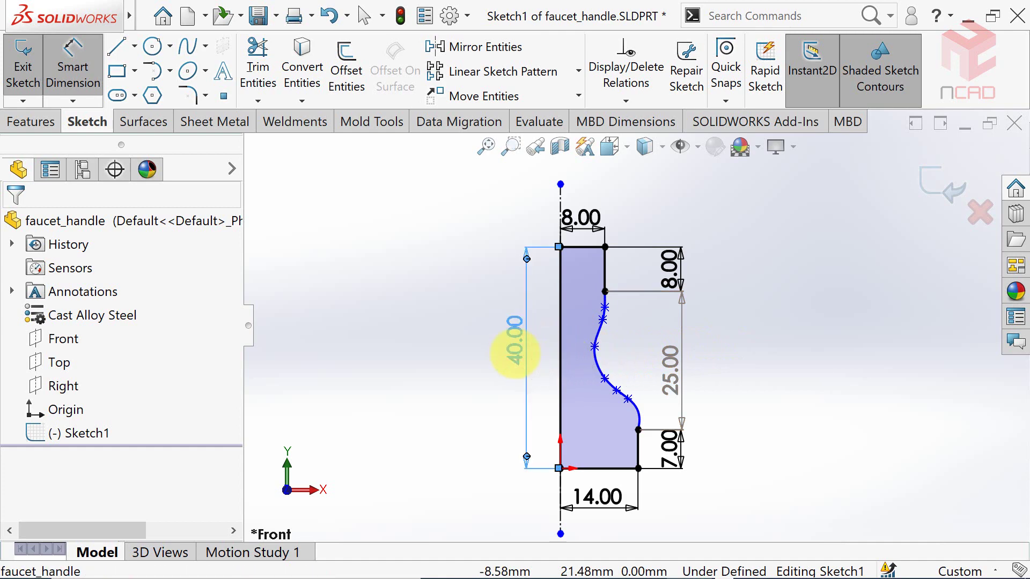
click(513, 354)
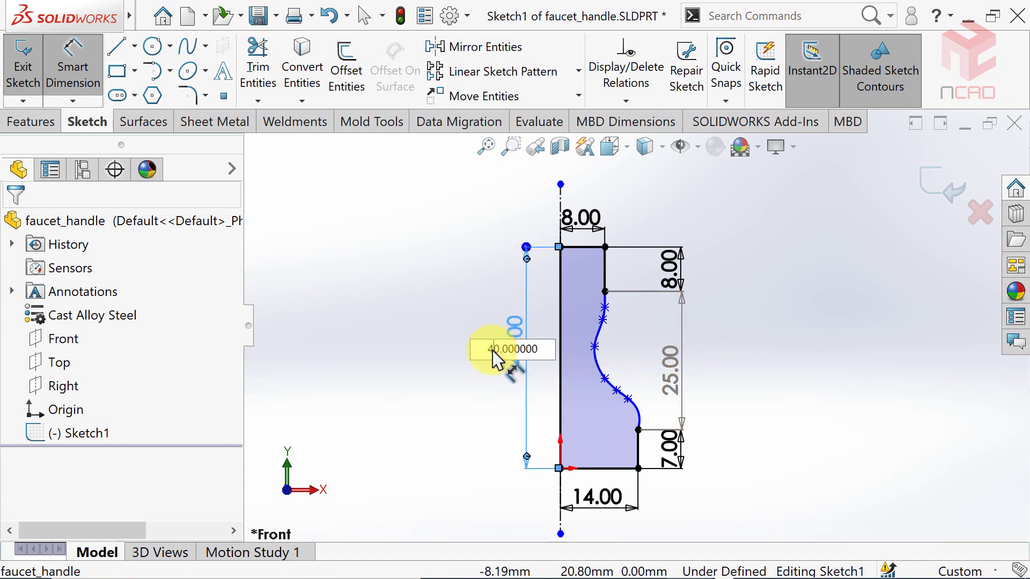
text(5)
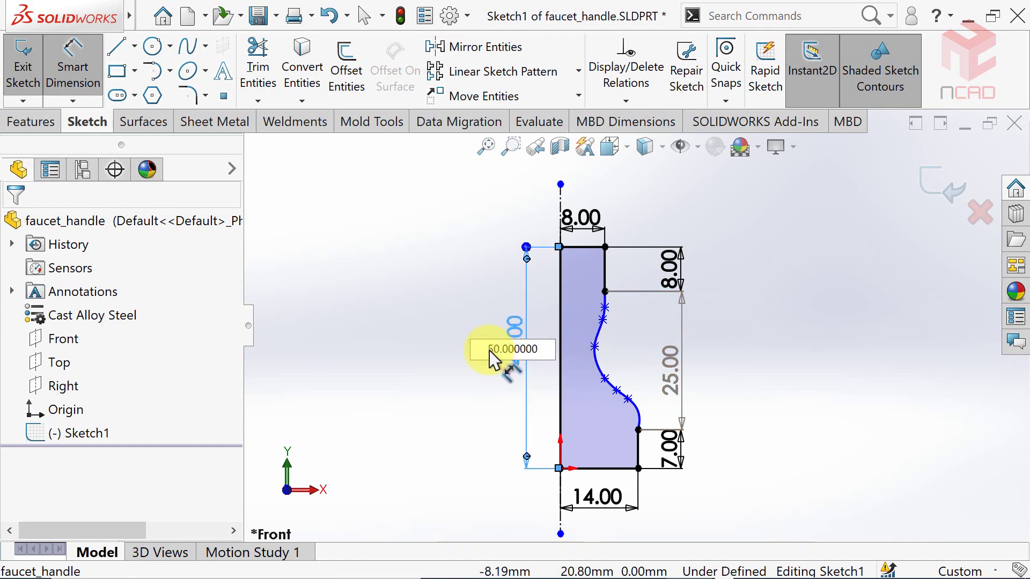
key(Return)
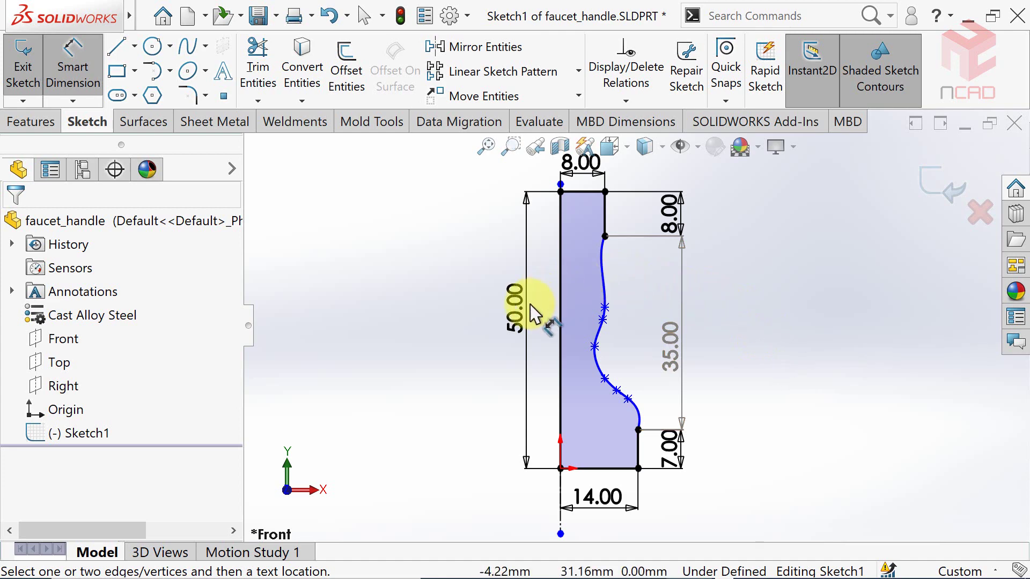
click(515, 316)
double_click(512, 324)
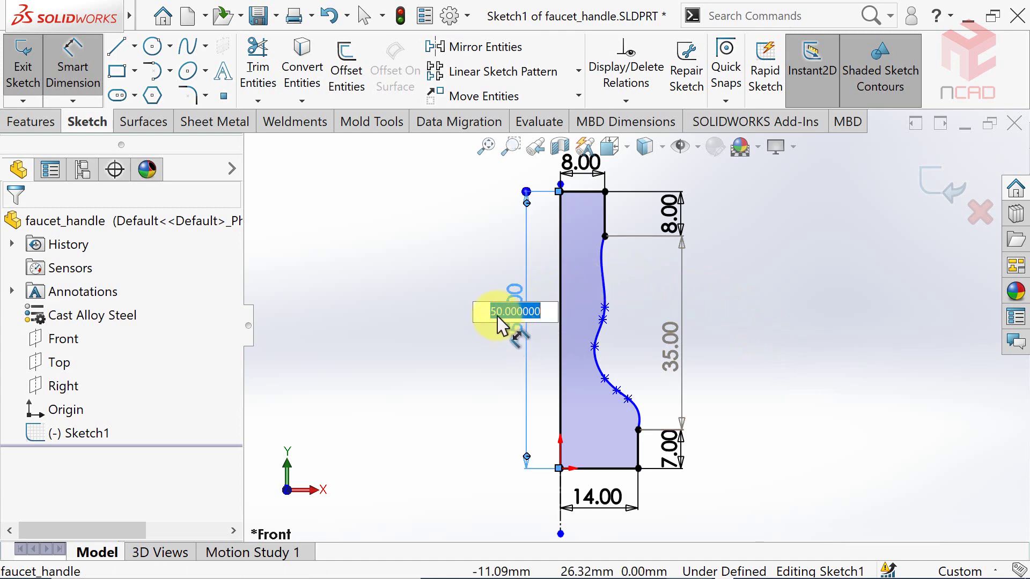
text(4)
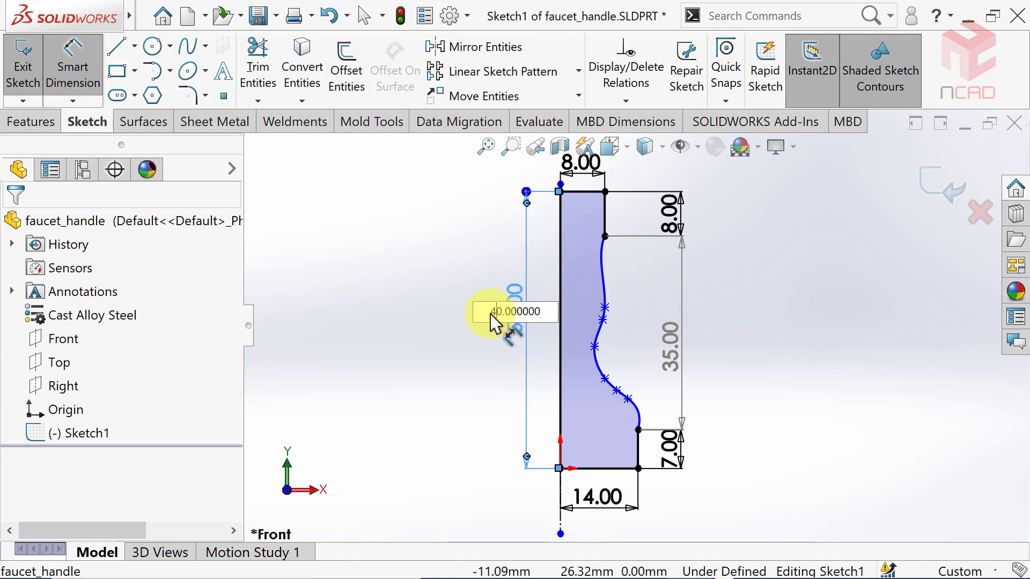
key(Return)
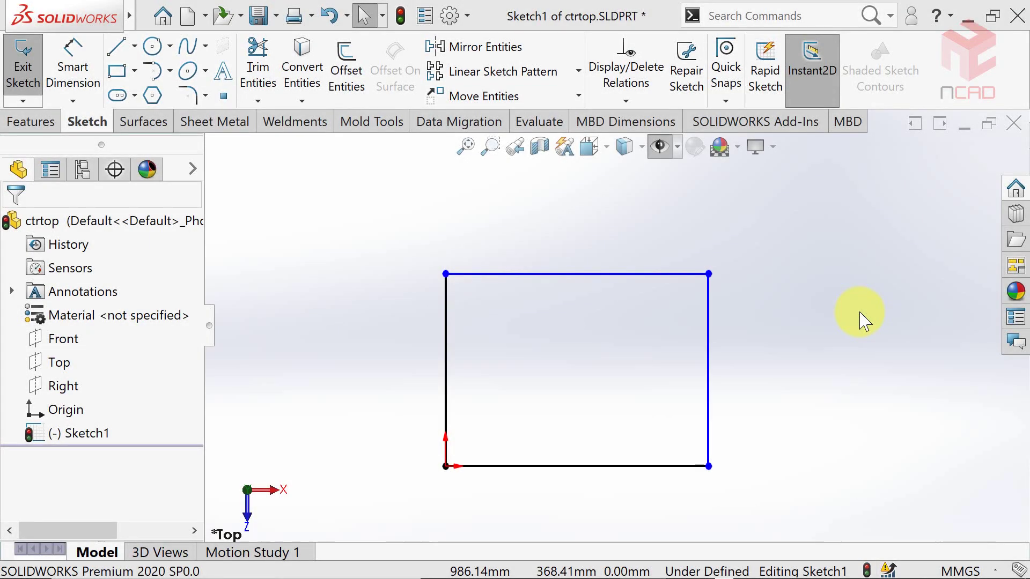
Reshape the countertop rectangle by moving its right edge inward and top edge slightly down
click(860, 321)
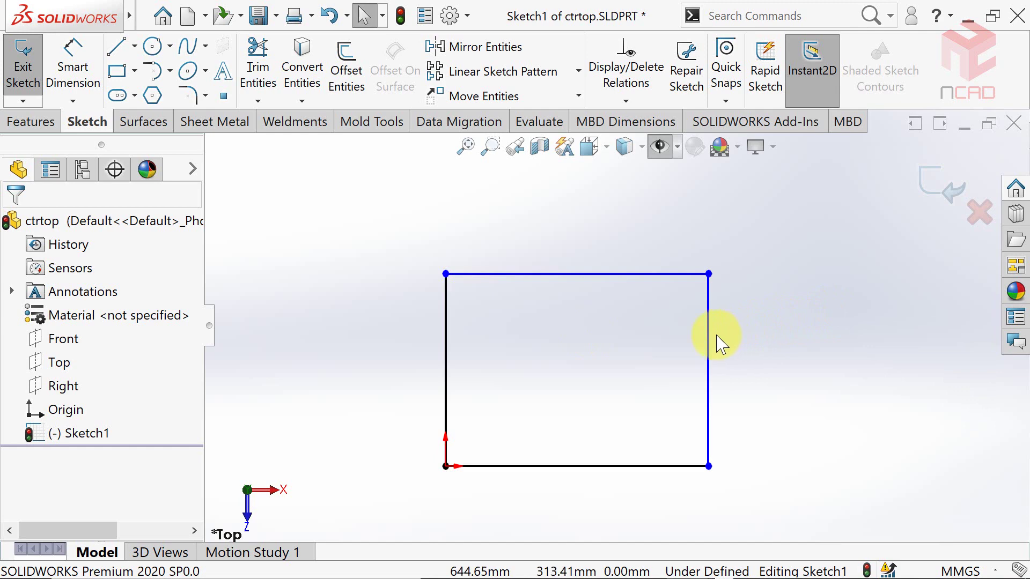
mouse_move(713, 348)
mouse_down()
mouse_move(766, 364)
mouse_move(660, 364)
mouse_up()
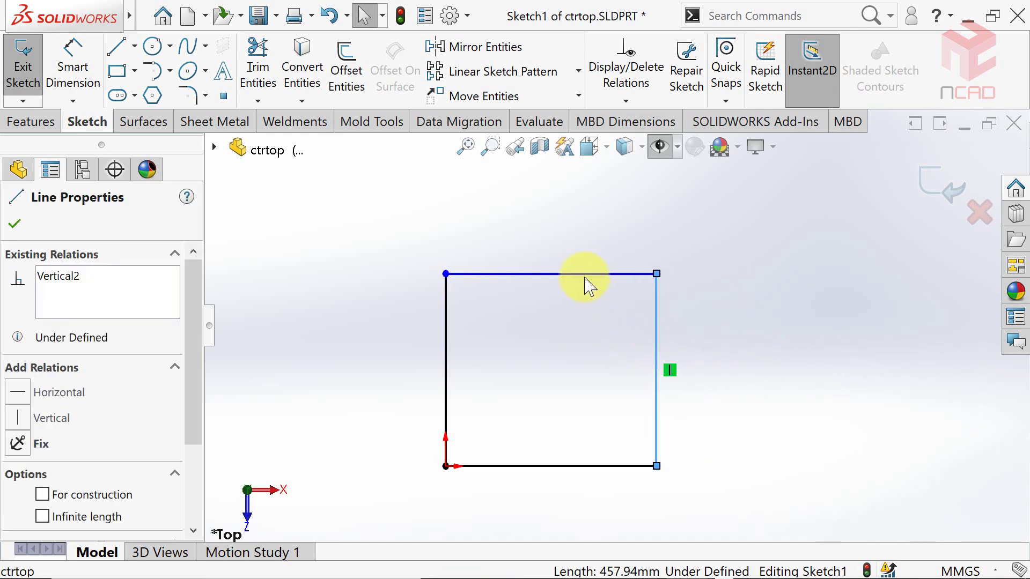
drag(585, 283, 587, 299)
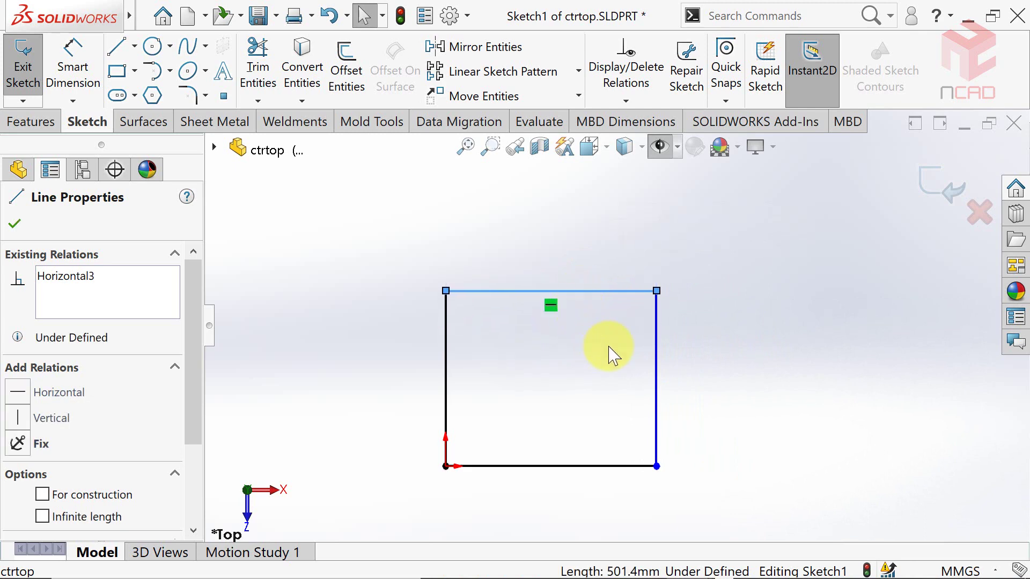
click(602, 267)
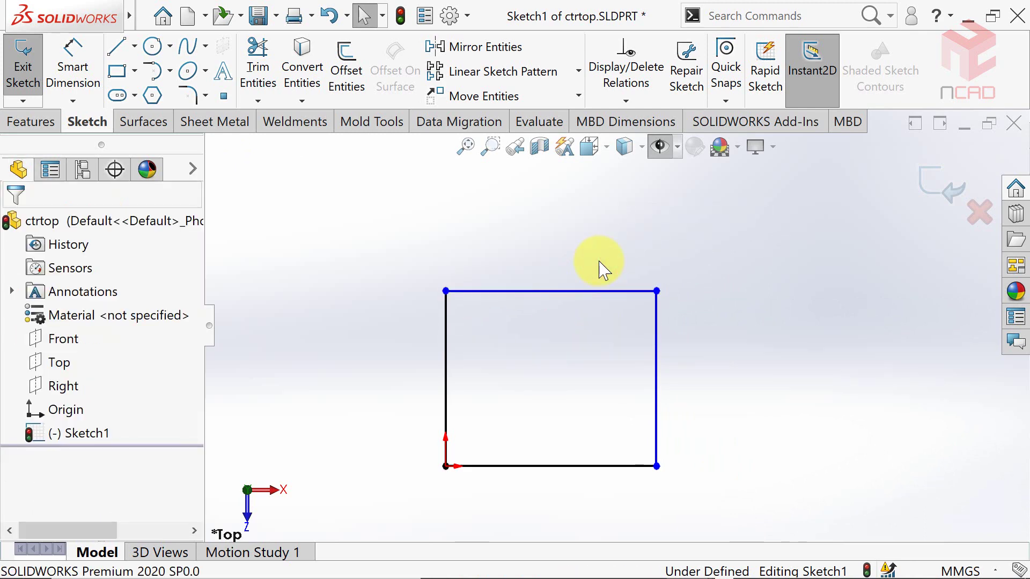
Dimension the rectangle's top edge at 600 and its right edge at 500
click(74, 51)
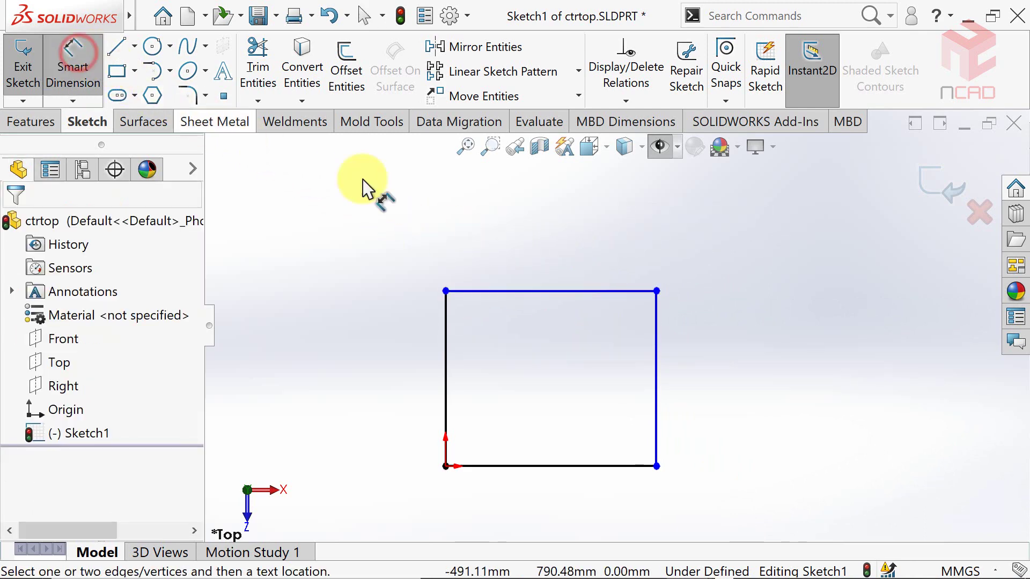
click(533, 291)
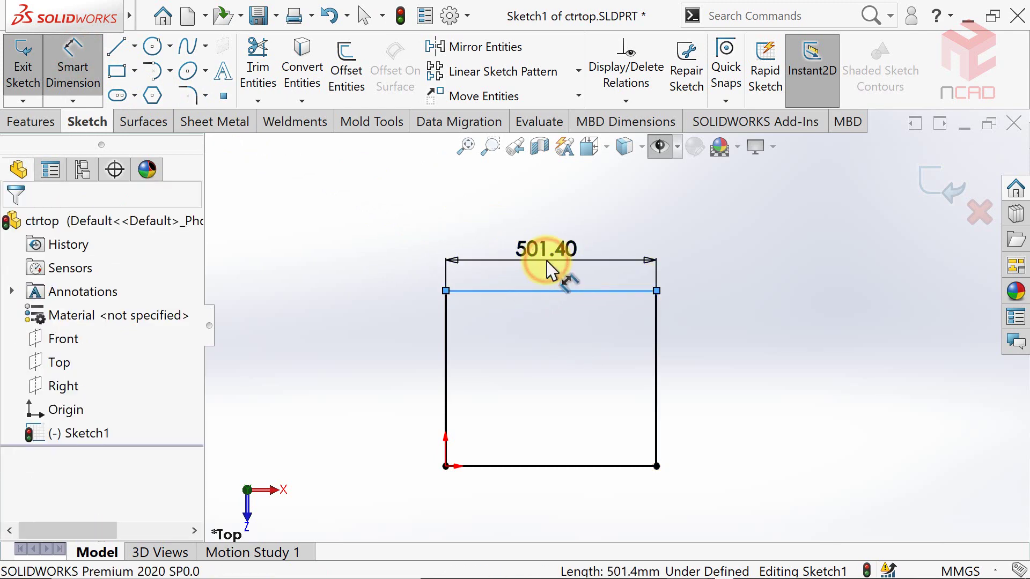
click(548, 268)
text(60)
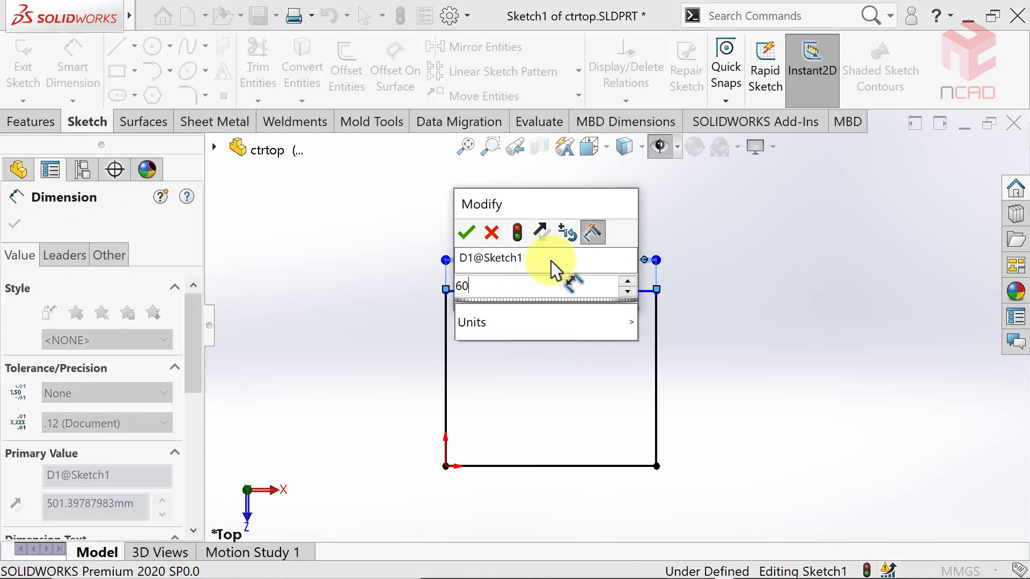
text(0)
key(Return)
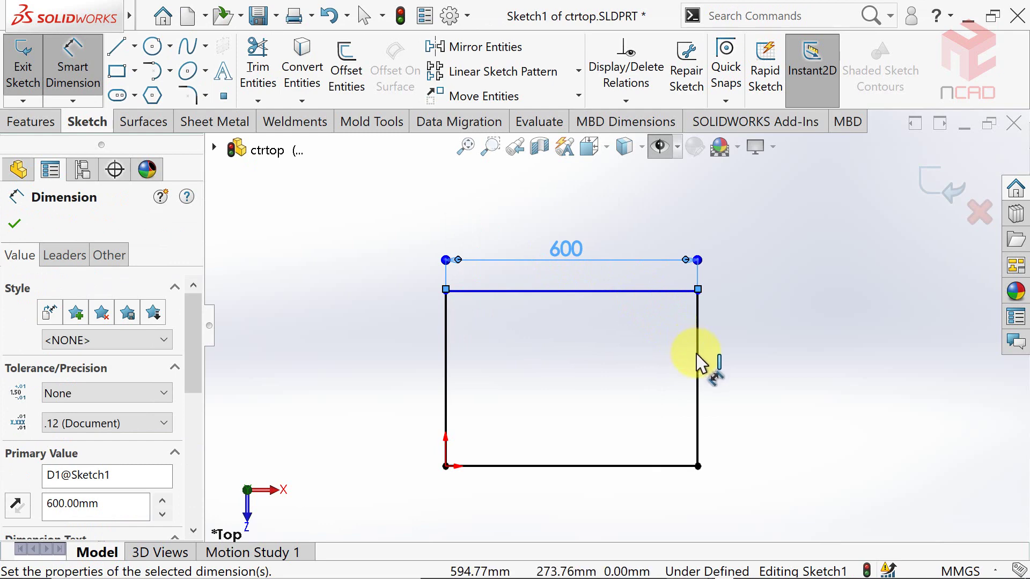
click(696, 353)
click(747, 377)
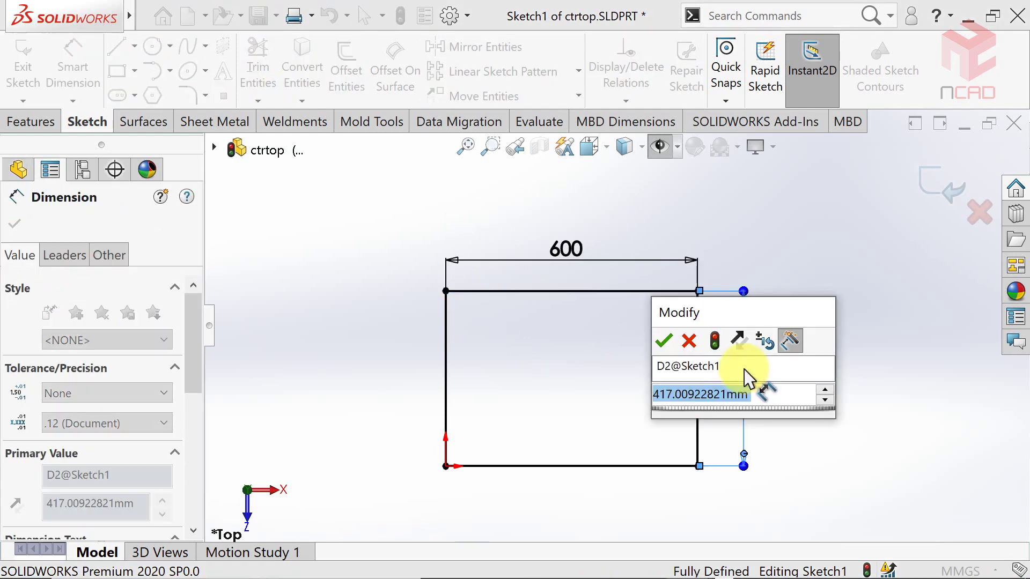
text(500)
key(Return)
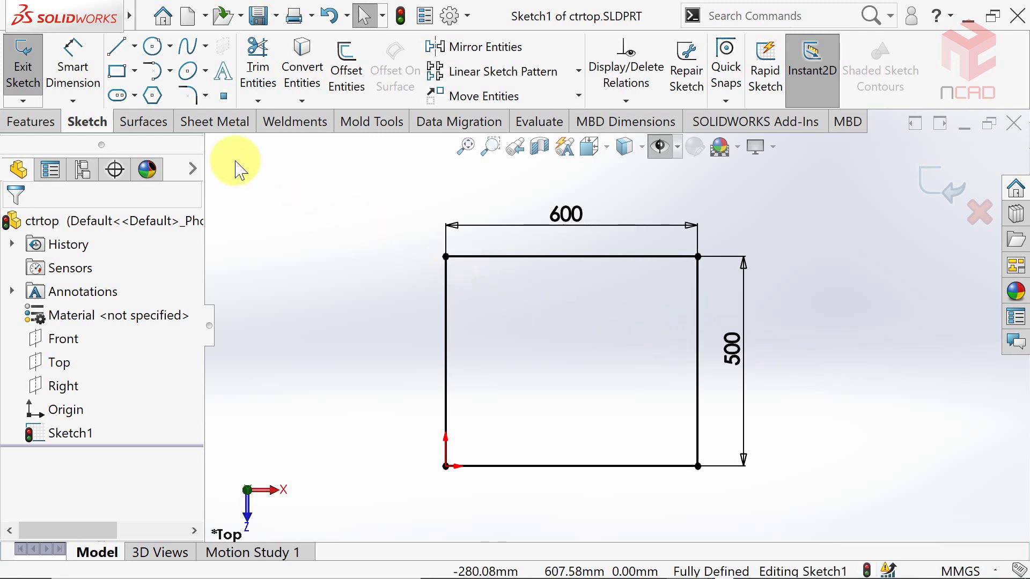
Dimension the rectangle's left edge as a second driving 500, accepting the over-defined conflict
click(67, 67)
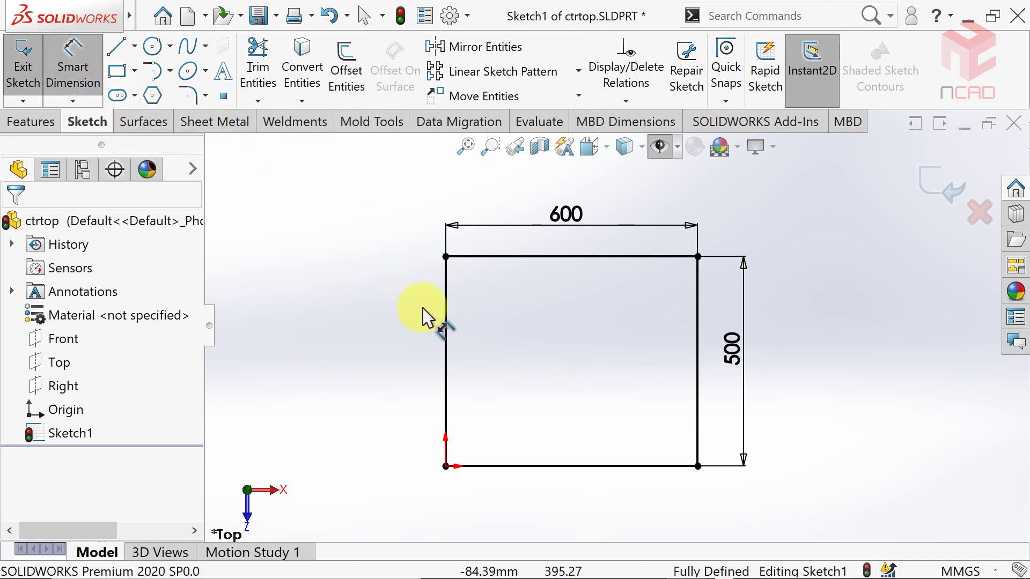
click(445, 334)
click(403, 335)
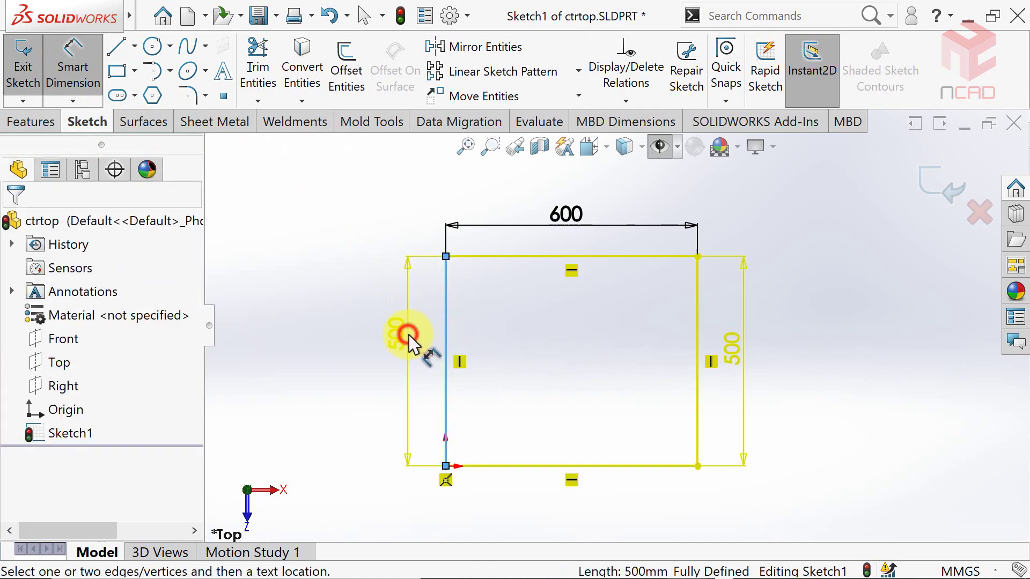
click(409, 317)
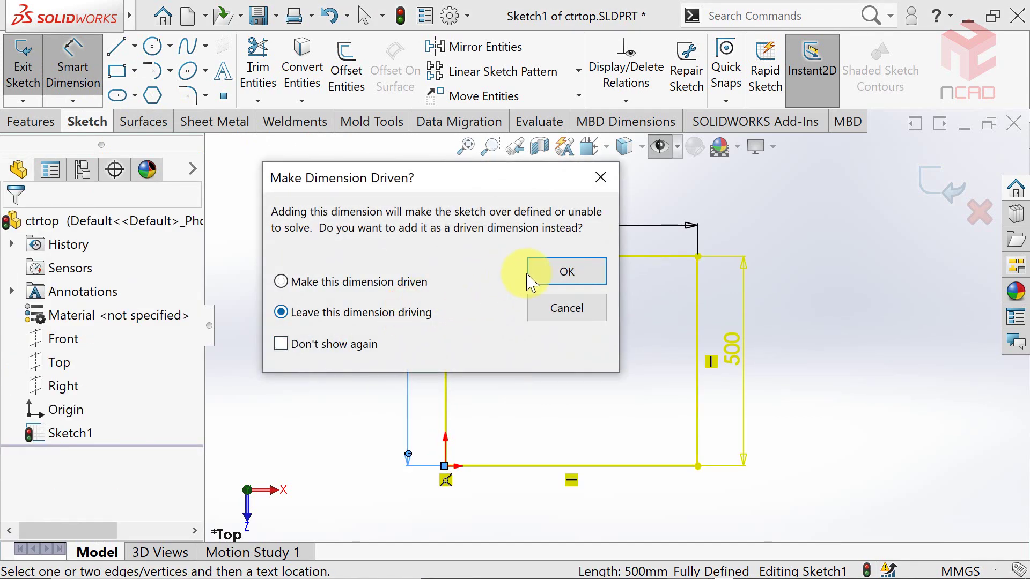
click(544, 275)
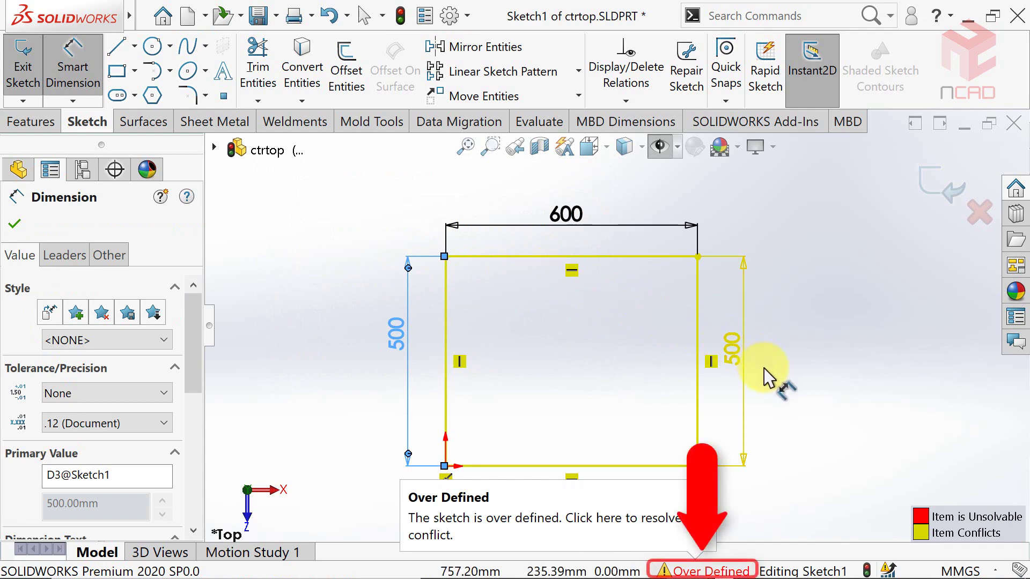
key(Escape)
key(Escape)
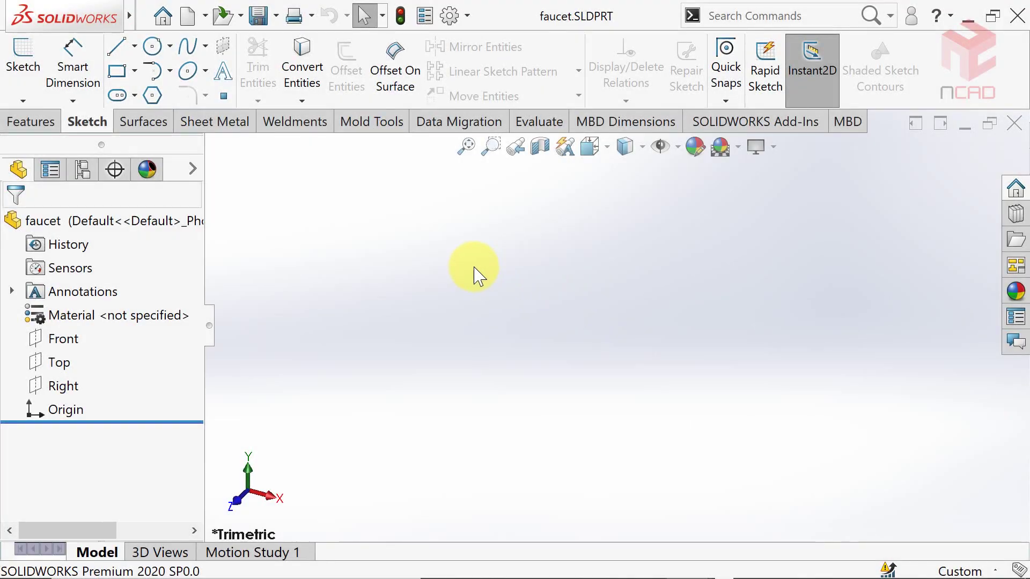
Start a new faucet sketch on the Front plane with a horizontal top line
click(474, 268)
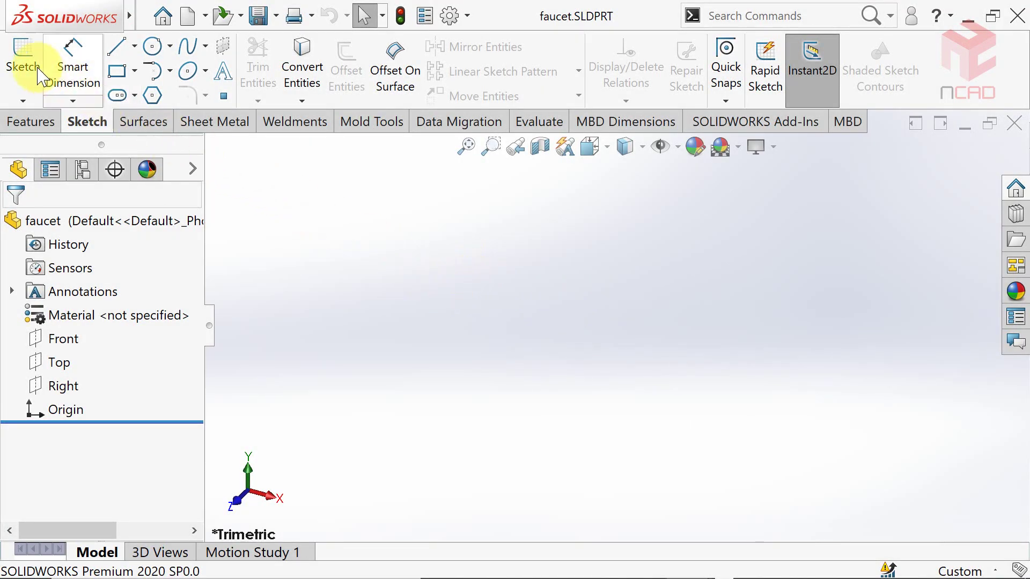
click(22, 54)
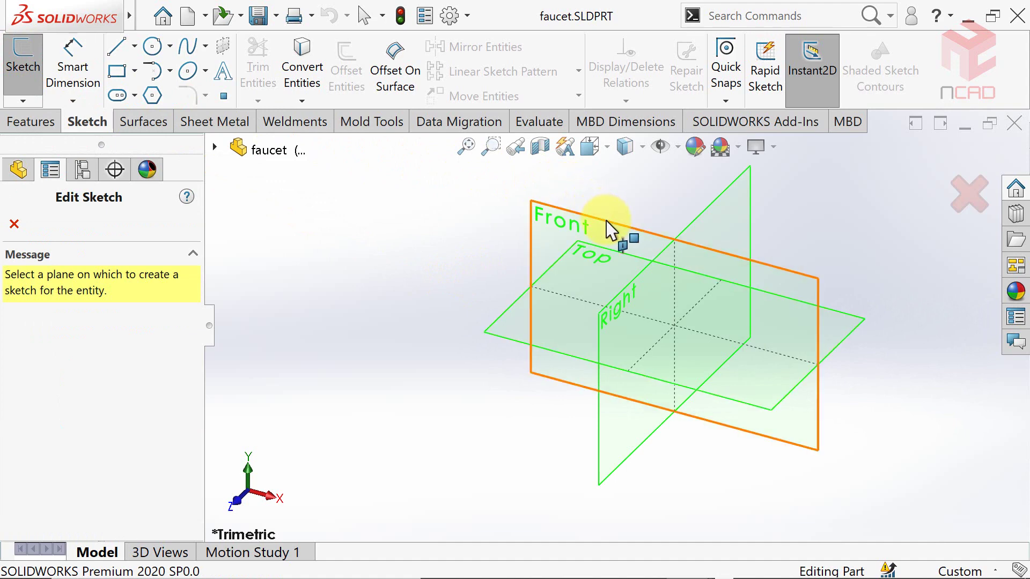
click(608, 223)
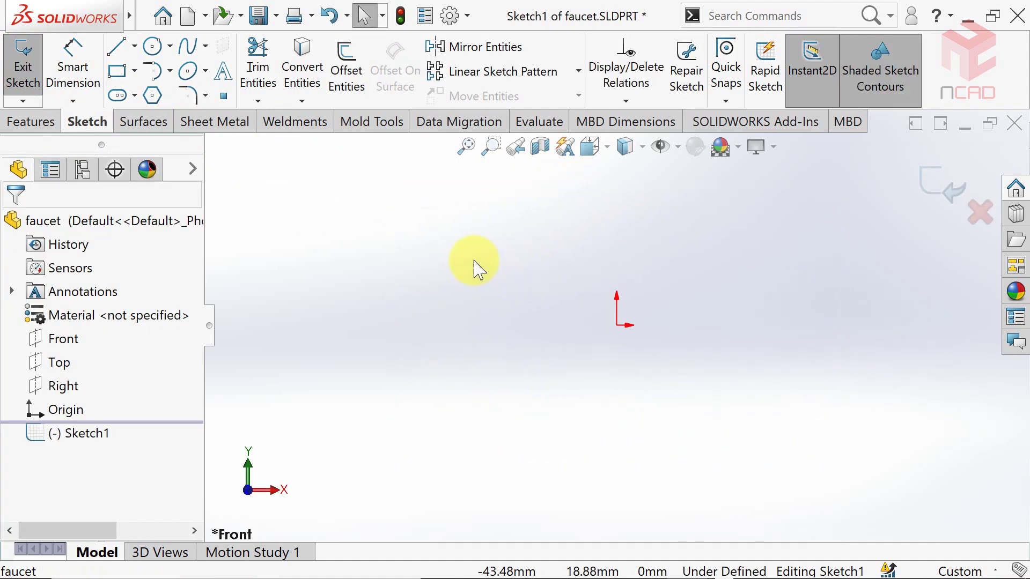
click(115, 47)
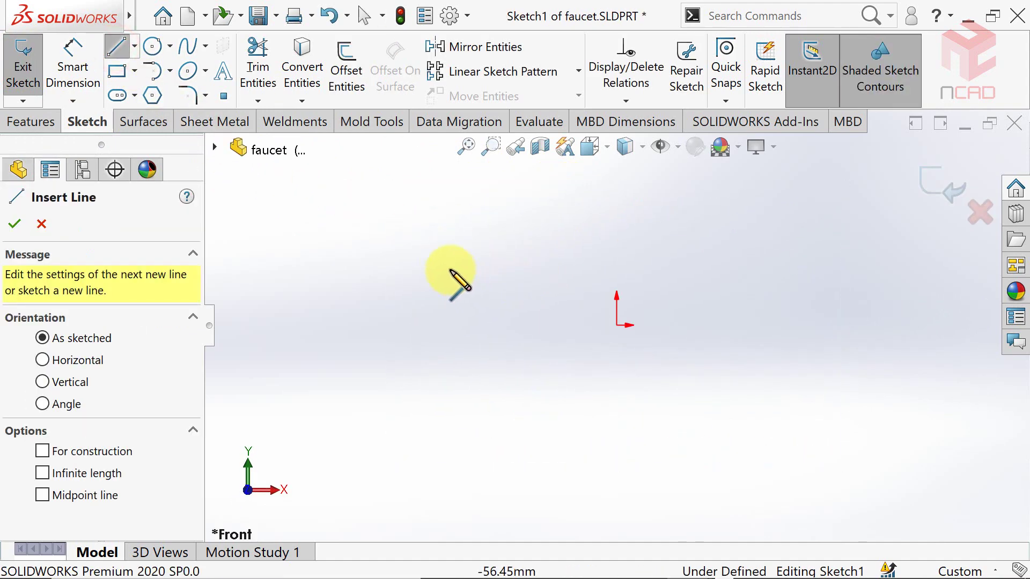
click(438, 257)
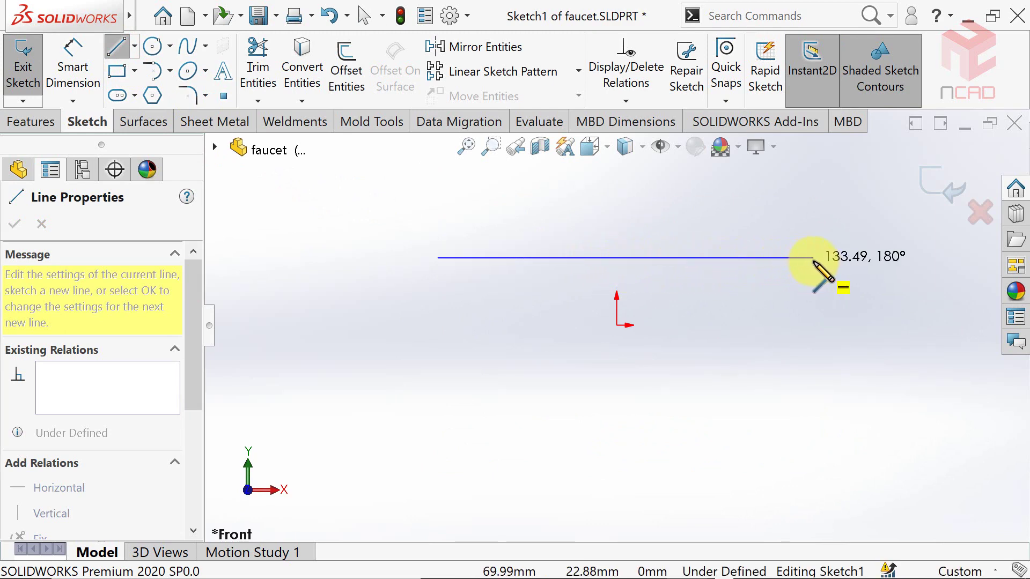
click(813, 258)
key(Escape)
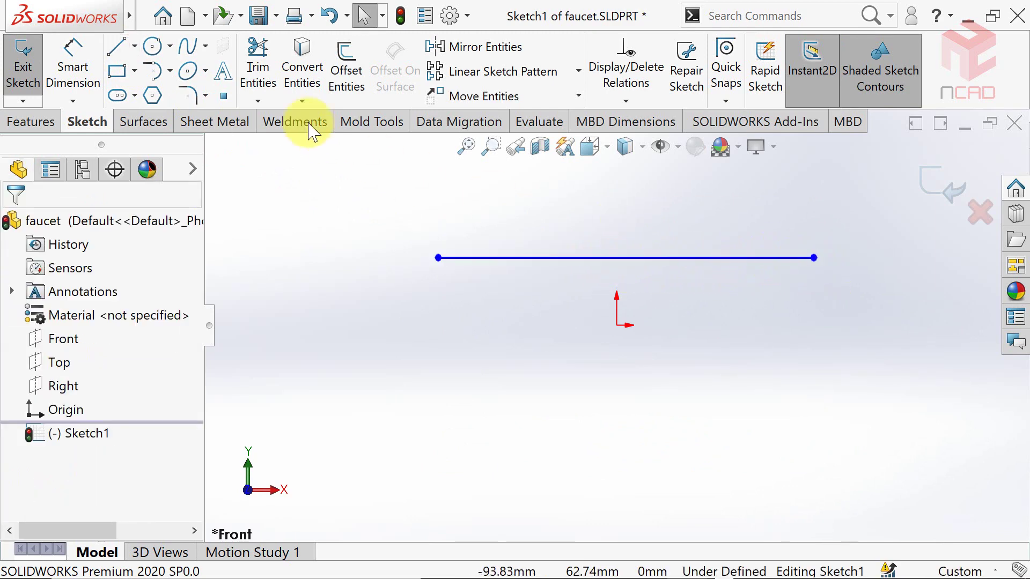
Add a tangent half-round arc at the top line's right end and a horizontal bottom line back left
click(153, 70)
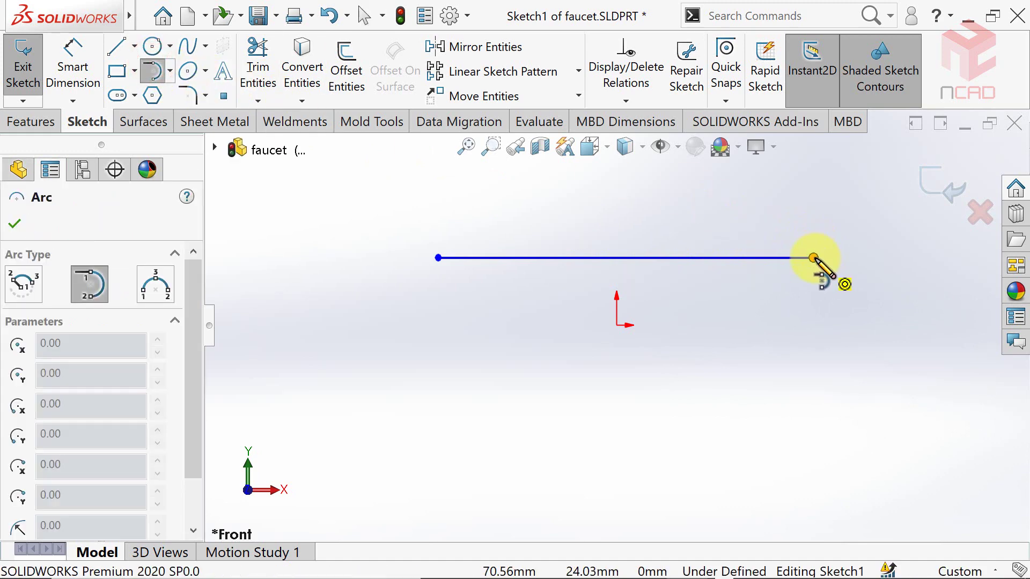
click(813, 258)
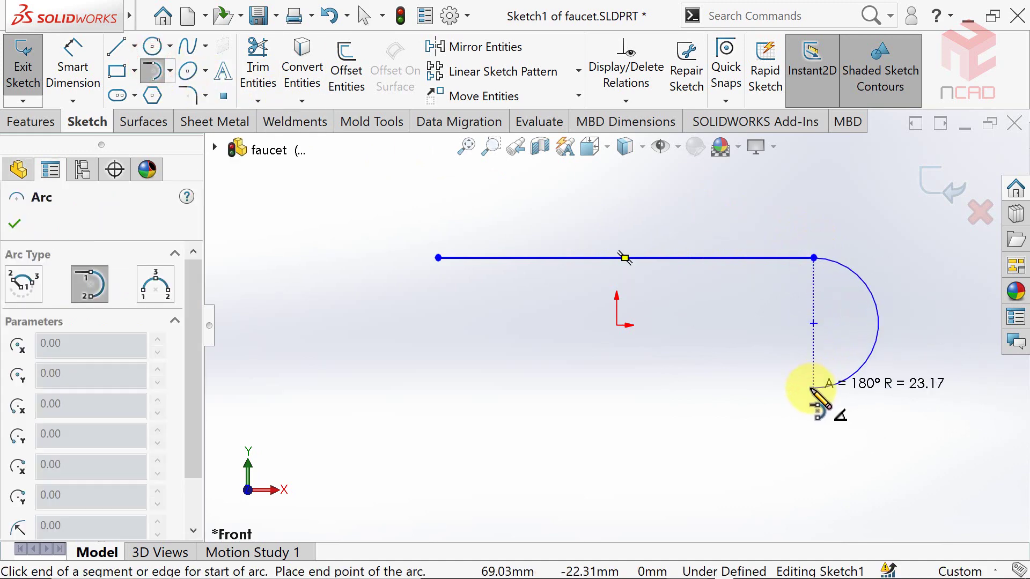
click(814, 387)
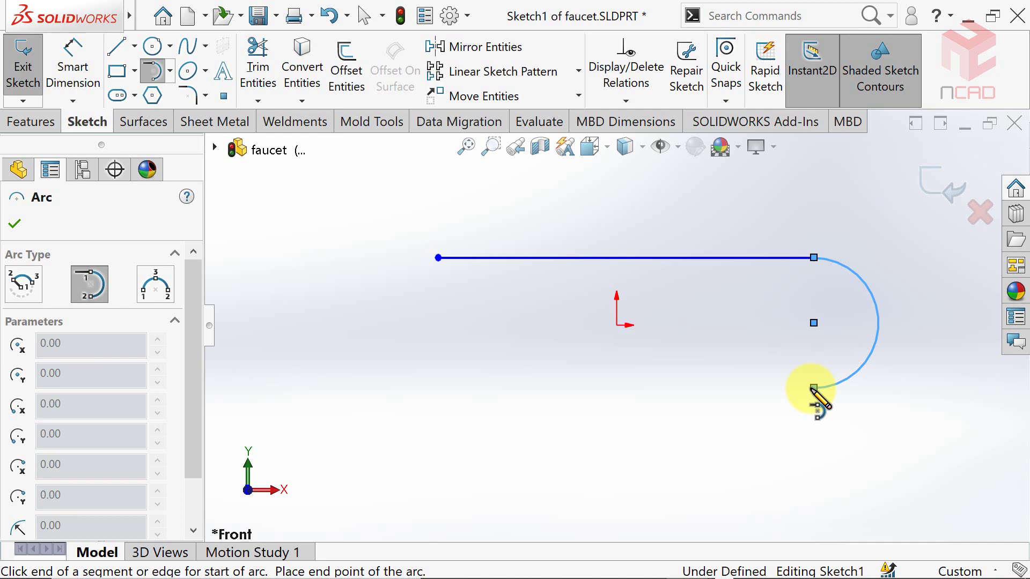
key(Escape)
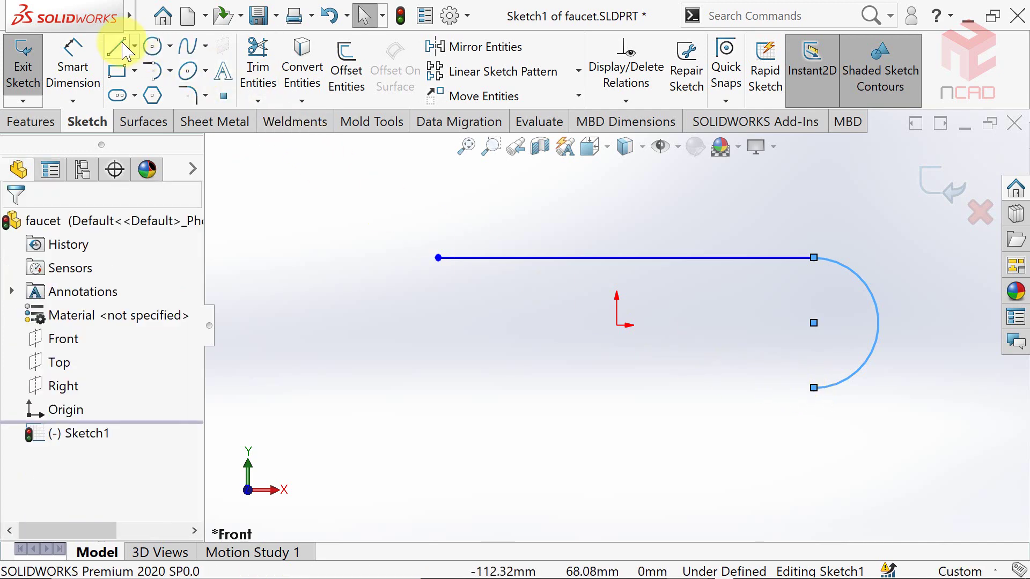
click(116, 46)
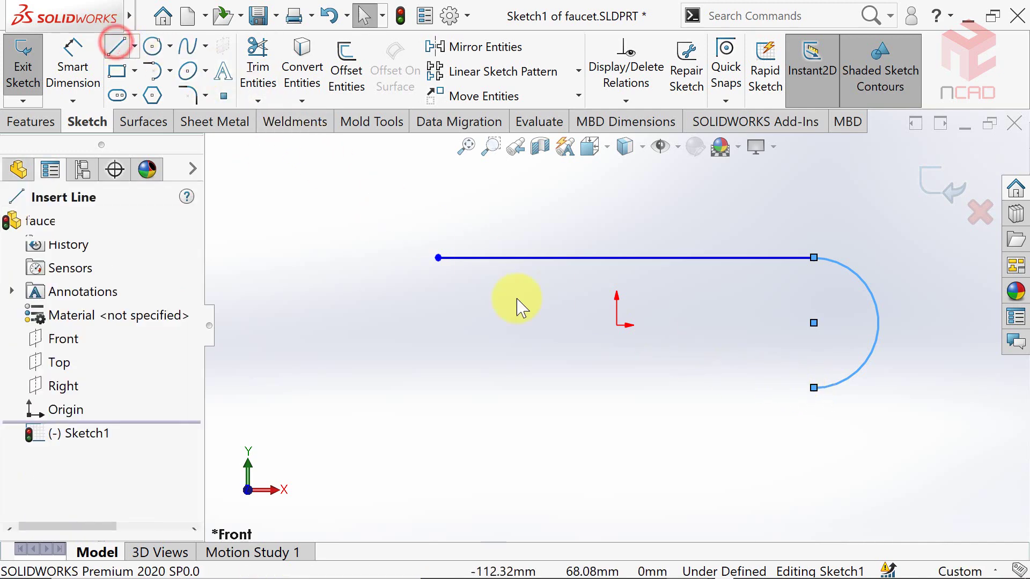
click(814, 387)
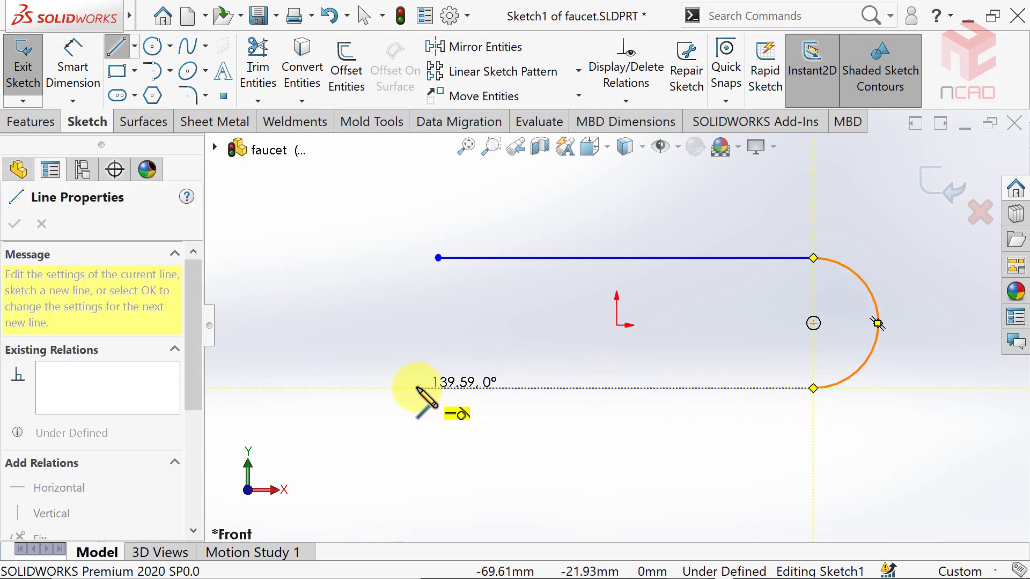
click(386, 387)
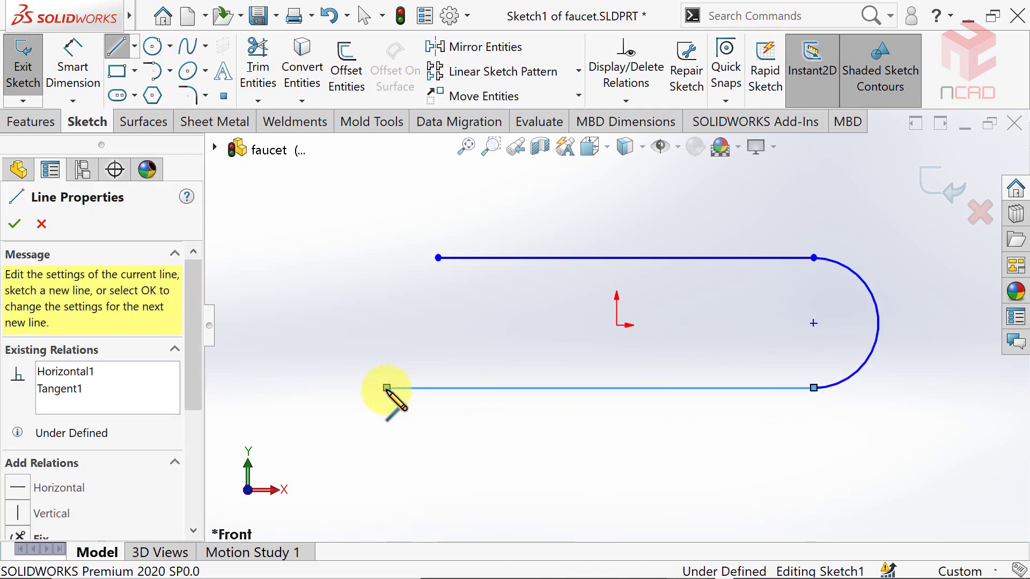
key(Escape)
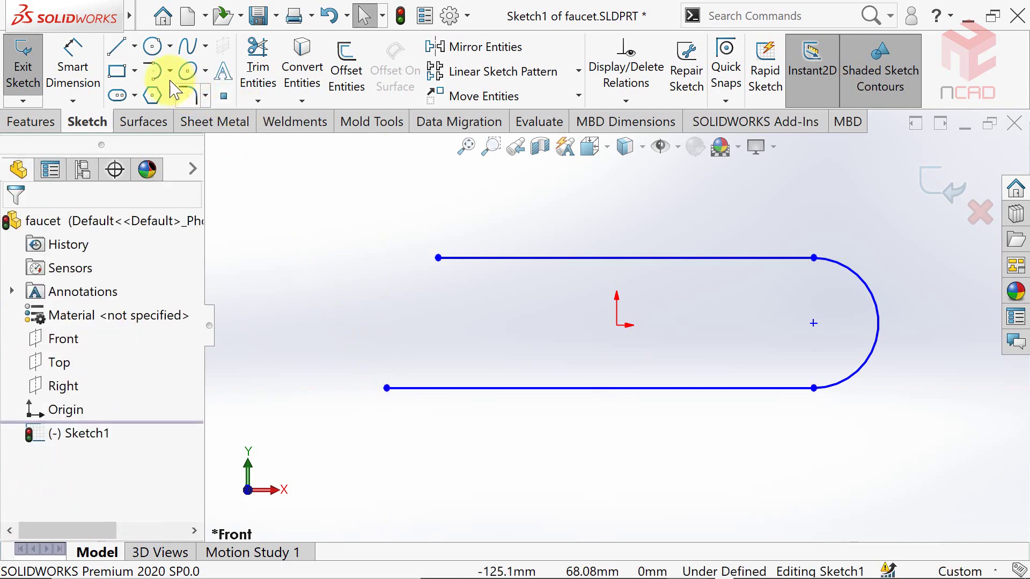
Draw a tangent arc from the bottom line's left end to the top line's left end, then recentre the view
click(157, 73)
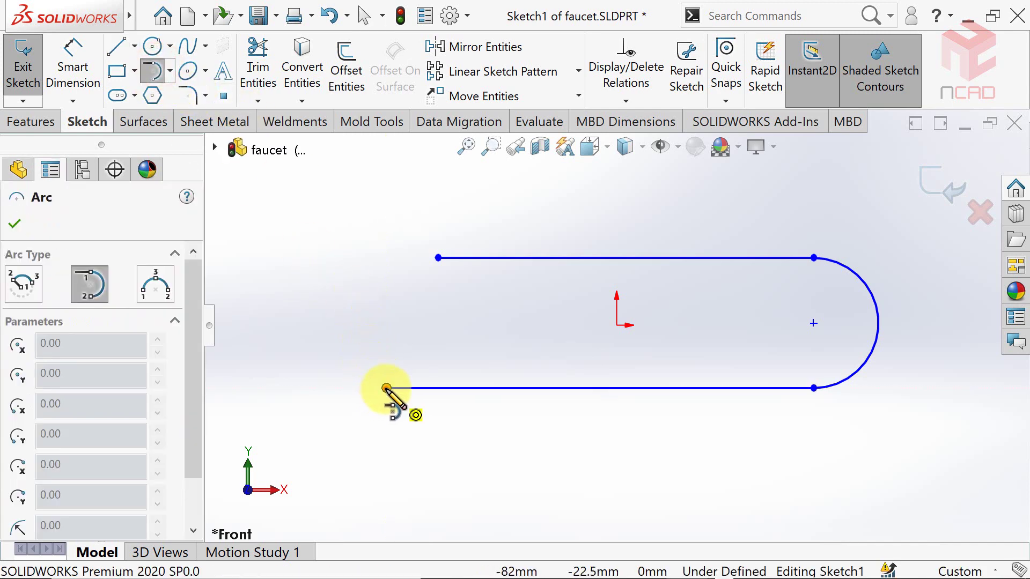
click(386, 387)
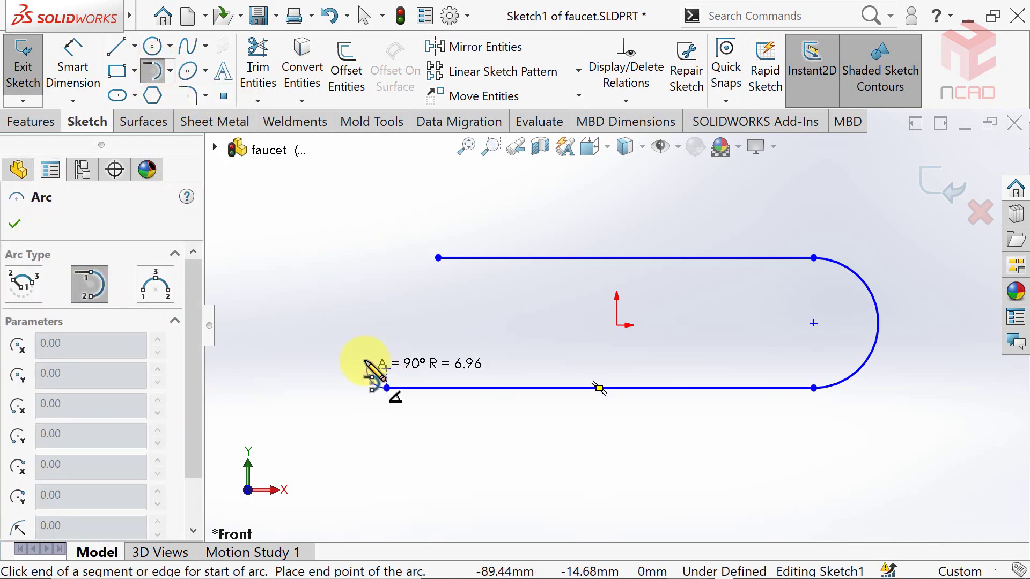
click(438, 258)
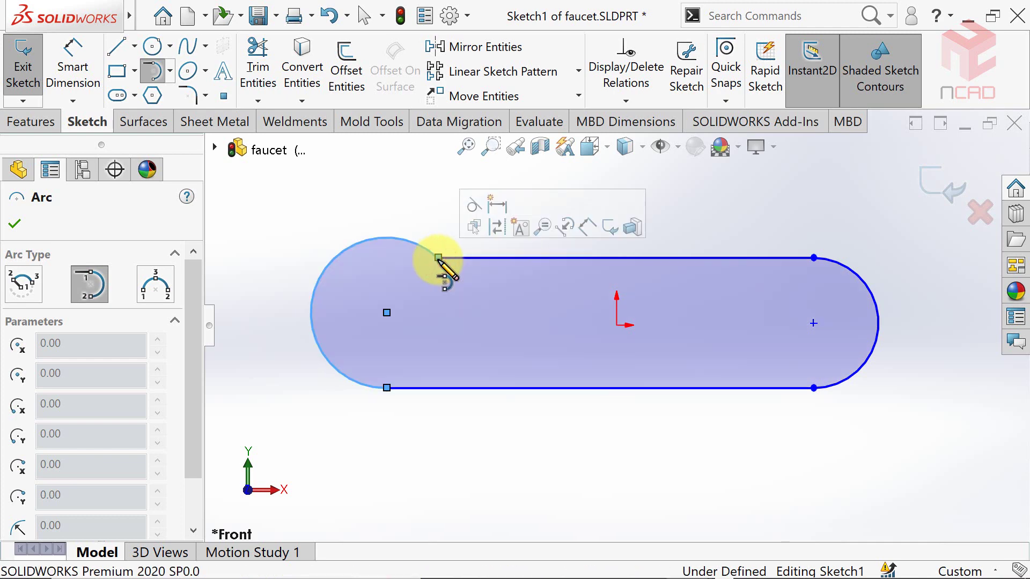
key(Escape)
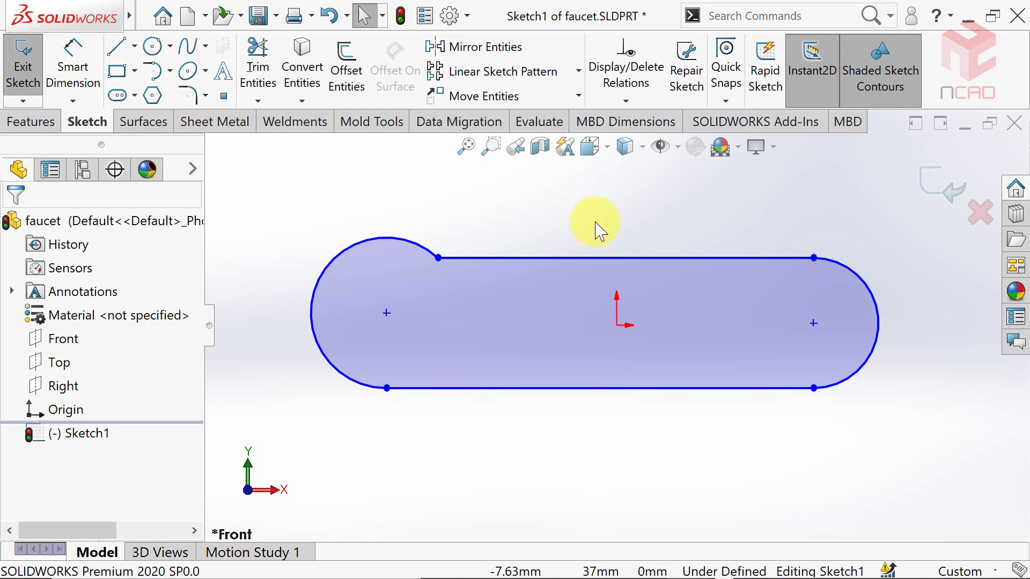
scroll(715, 237, up, 1)
scroll(715, 244, down, 1)
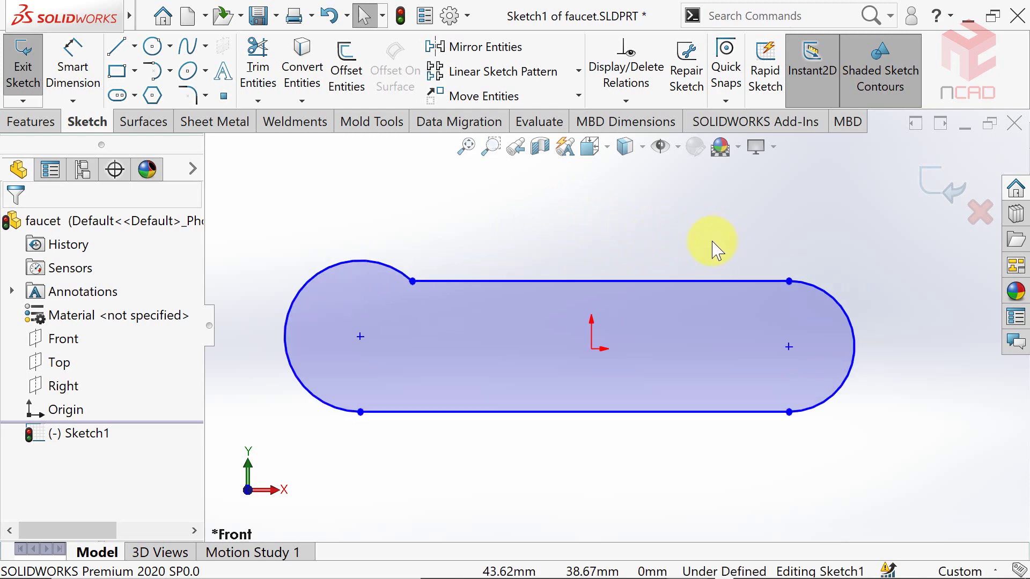
mouse_move(728, 265)
ctrl+middle_down()
mouse_move(655, 299)
mouse_move(523, 310)
ctrl+middle_up()
scroll(685, 280, down, 1)
scroll(594, 299, down, 1)
scroll(545, 308, down, 1)
scroll(523, 310, down, 1)
key(Escape)
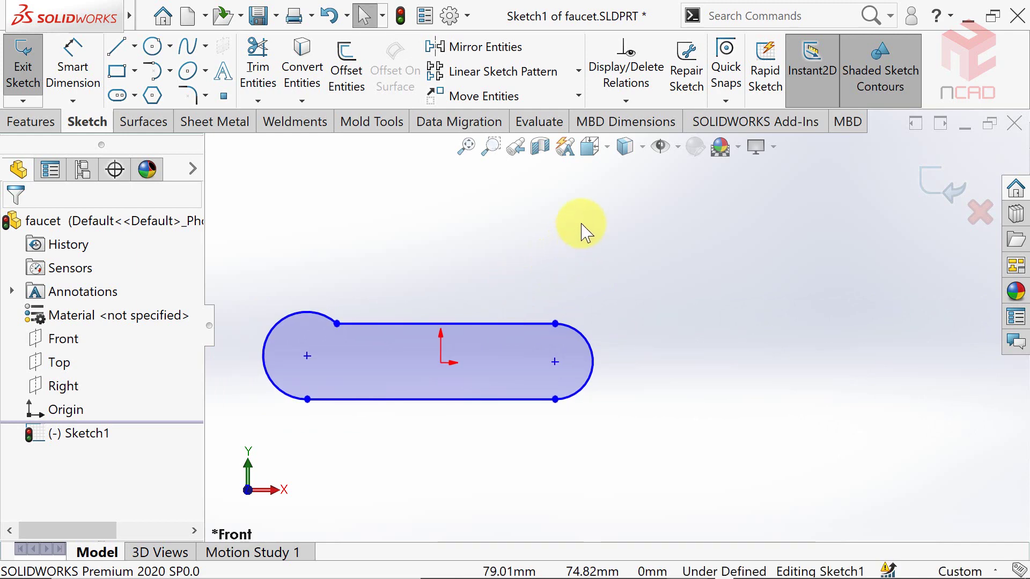
Add an Equal relation between the slot's top and bottom lines
click(626, 101)
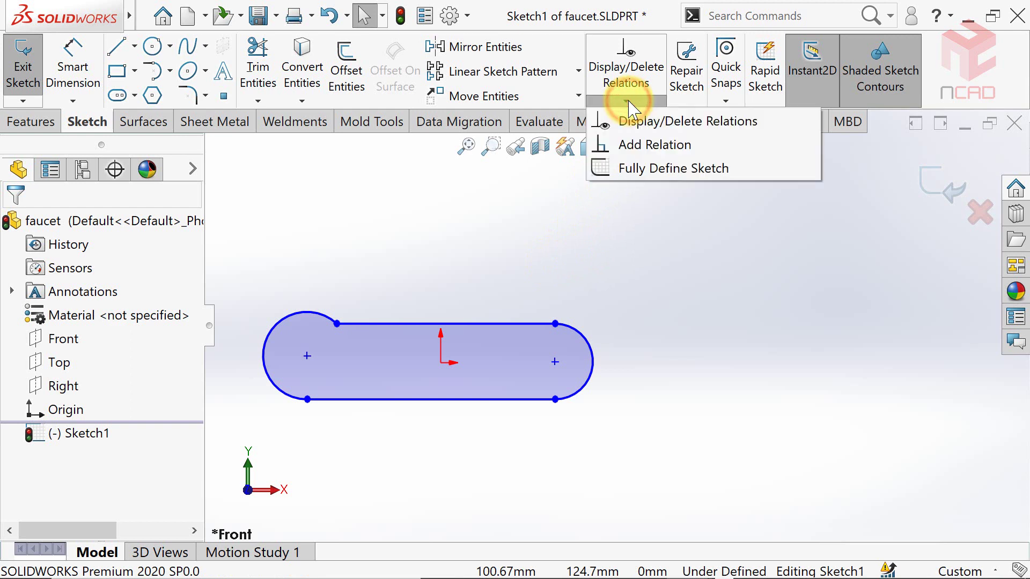
click(626, 143)
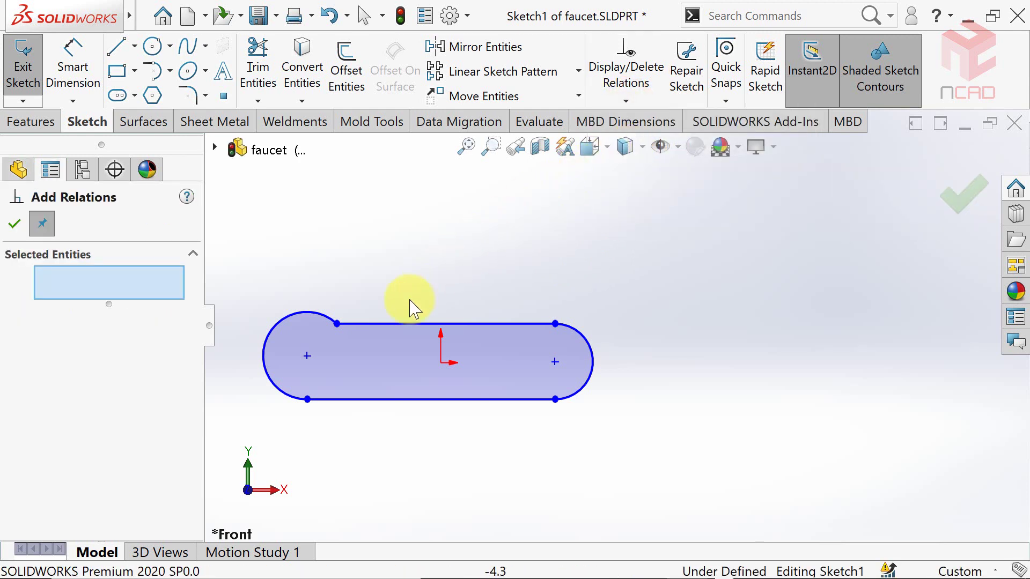
click(382, 324)
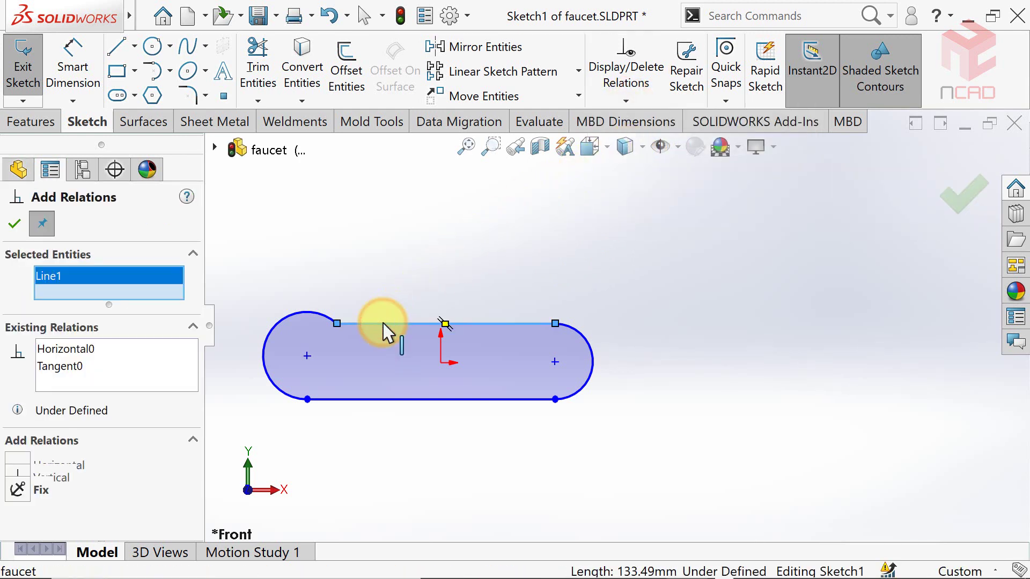
click(361, 399)
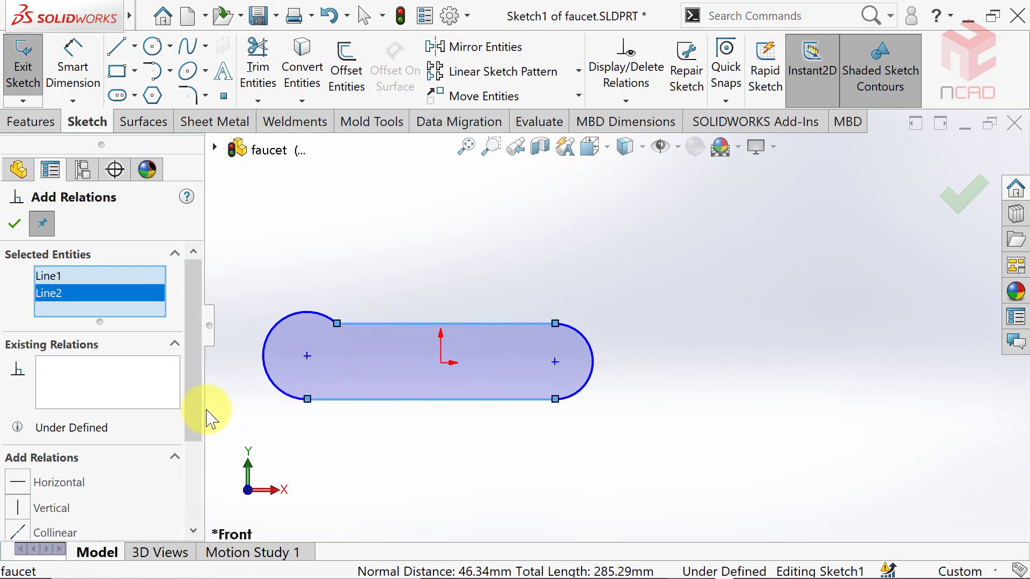
drag(193, 409, 193, 456)
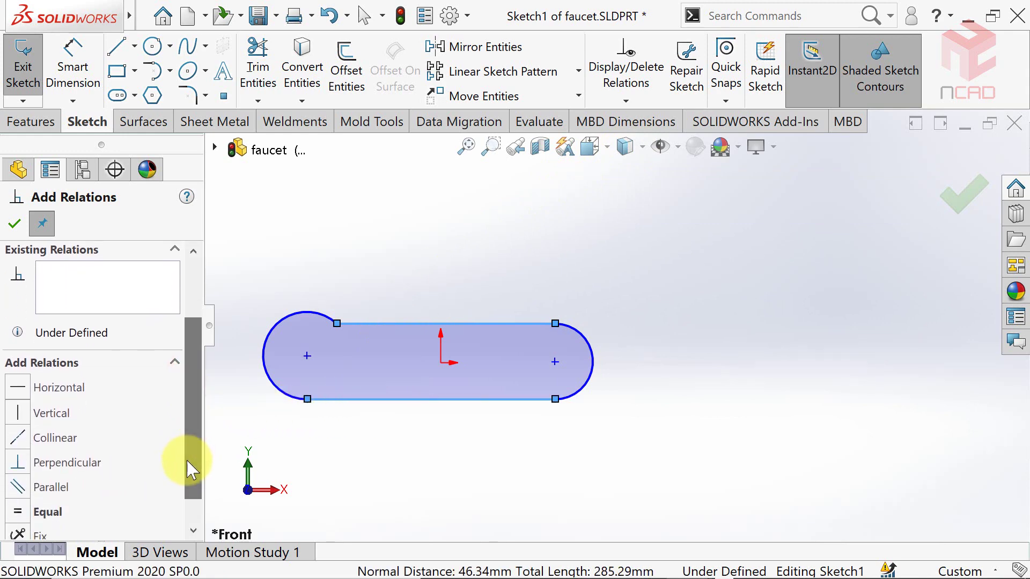
click(20, 512)
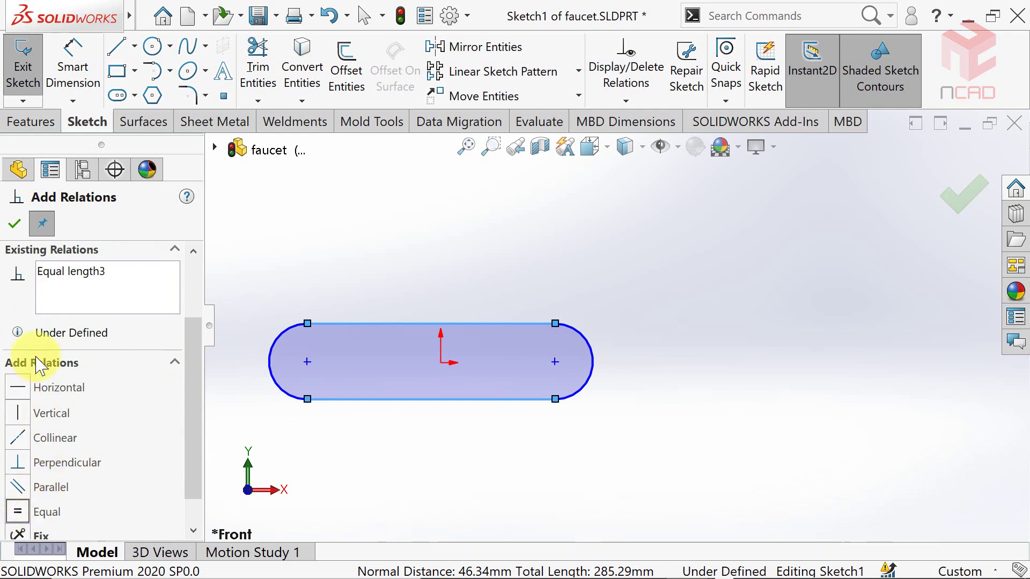
click(14, 223)
click(395, 282)
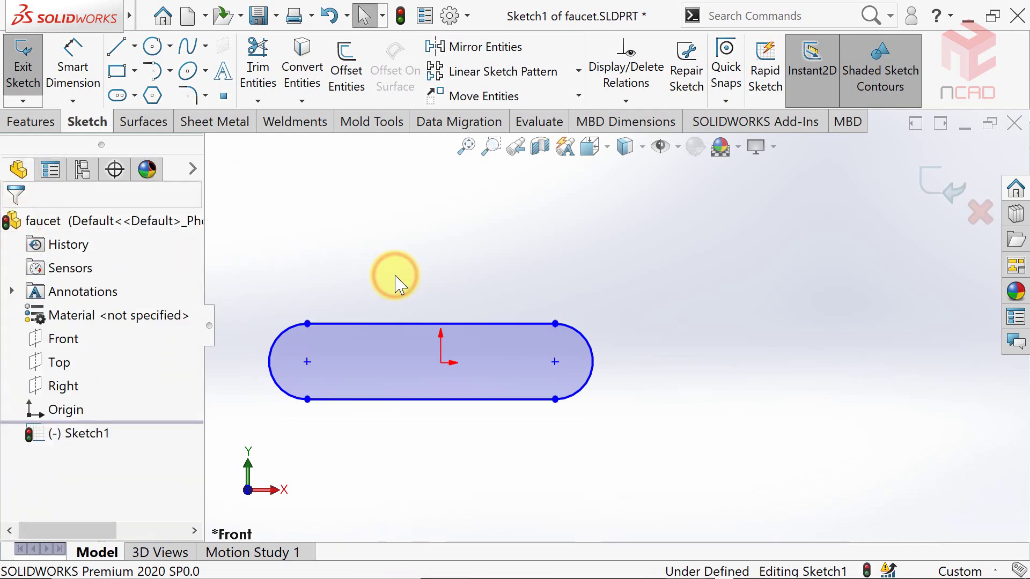
scroll(327, 299, down, 1)
scroll(301, 375, down, 2)
scroll(306, 397, up, 1)
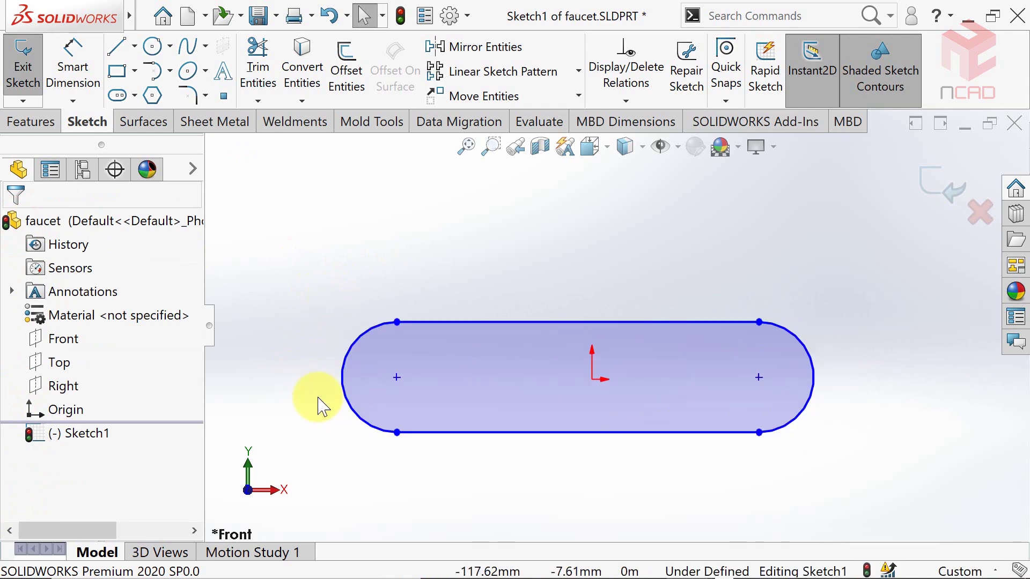
scroll(322, 408, up, 1)
scroll(518, 395, down, 1)
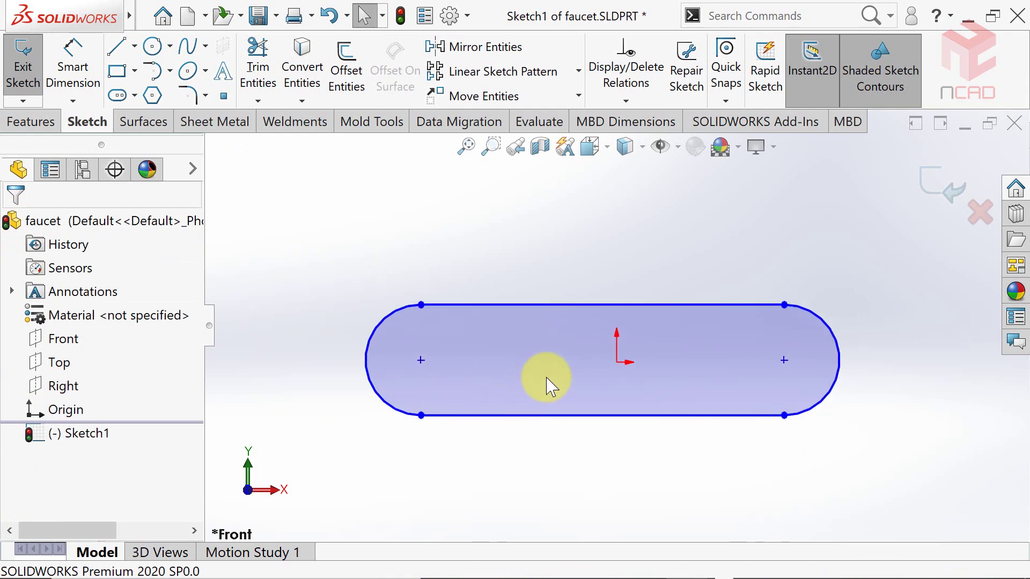
Place a 100 mm length dimension above the slot's top line
click(73, 60)
click(545, 305)
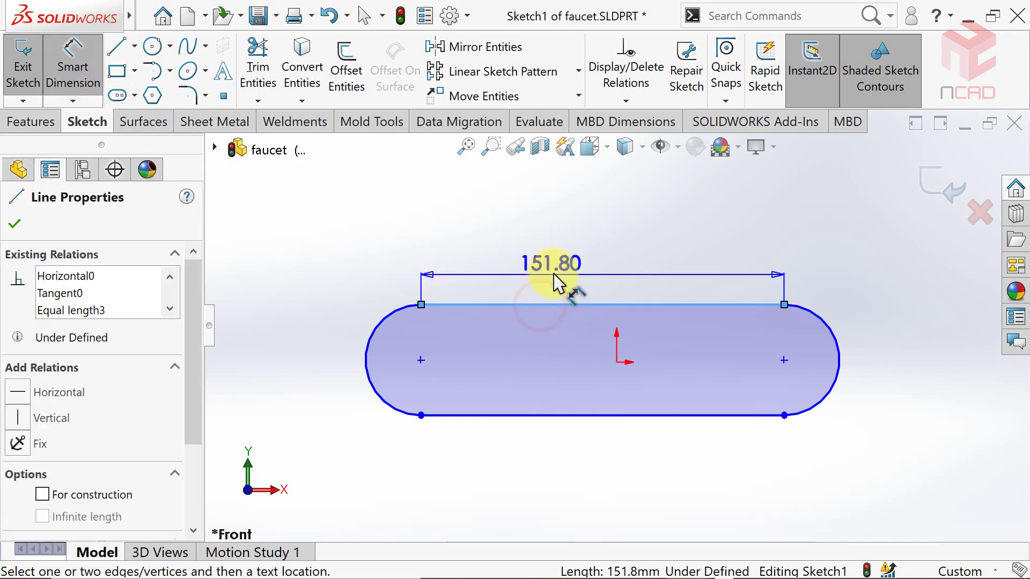
click(569, 275)
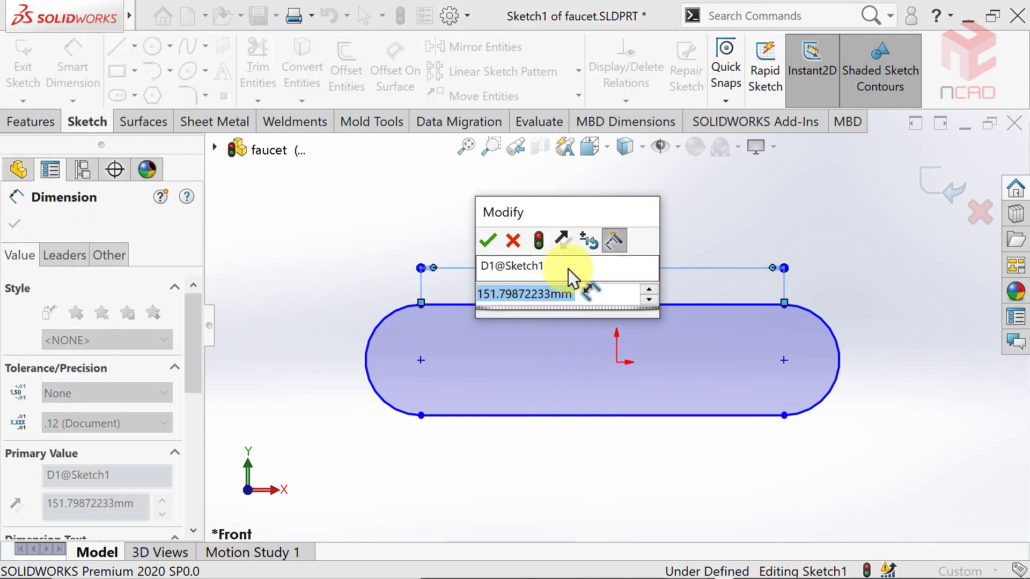
text(100)
key(Return)
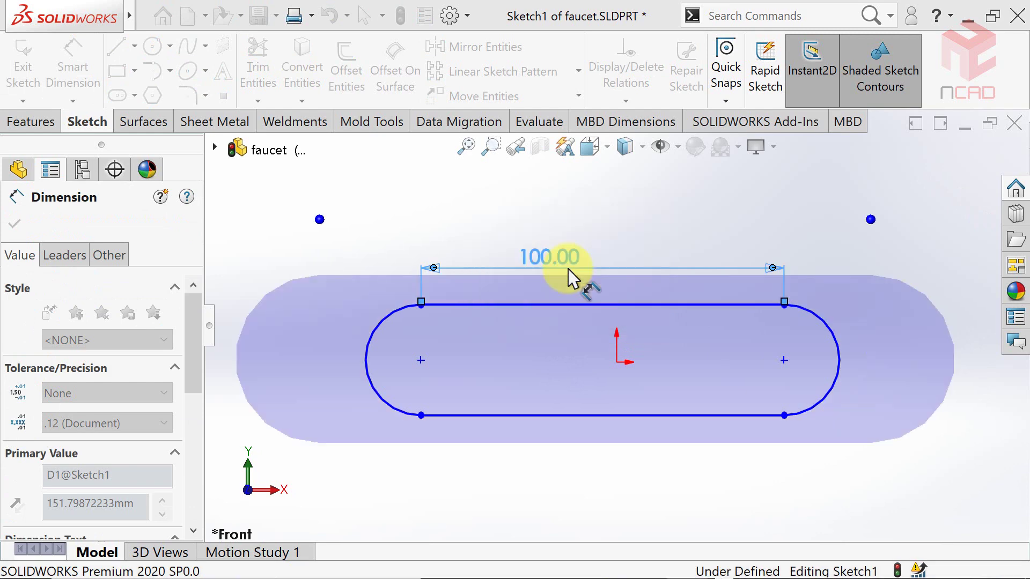
key(Escape)
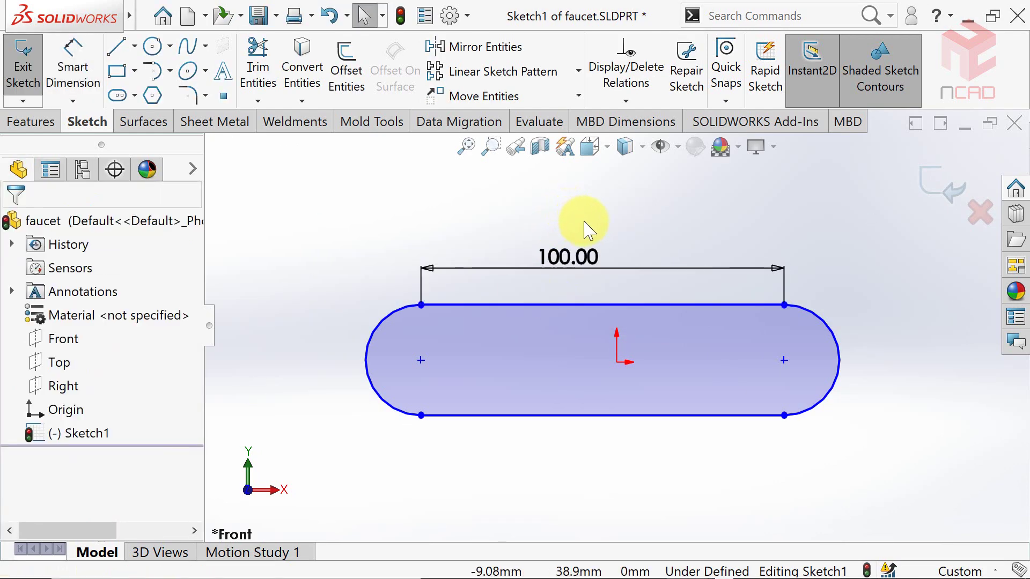
Show the sketch relations filtered to the top line's Horizontal, Tangent and Equal length relations
click(625, 86)
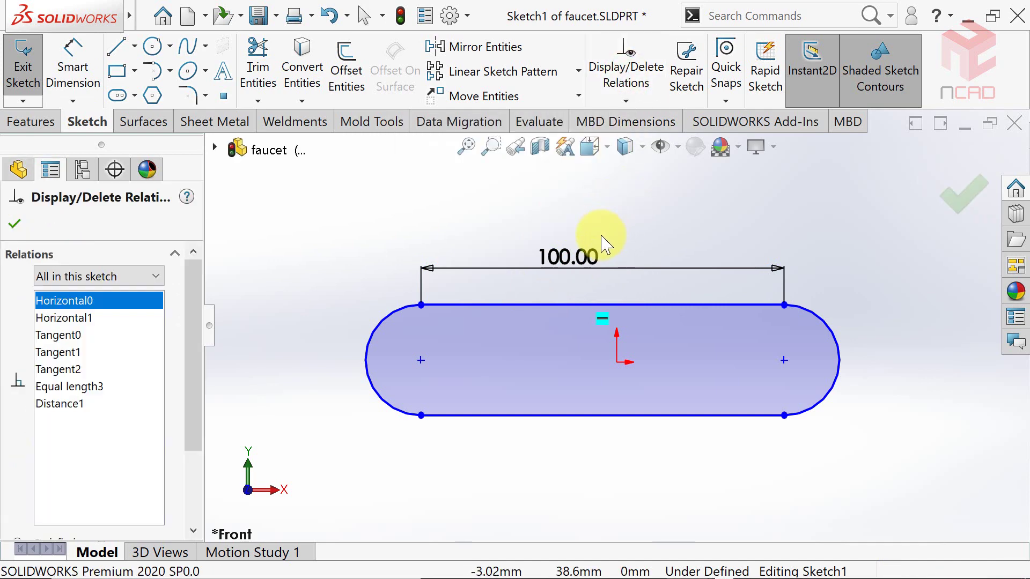
click(546, 305)
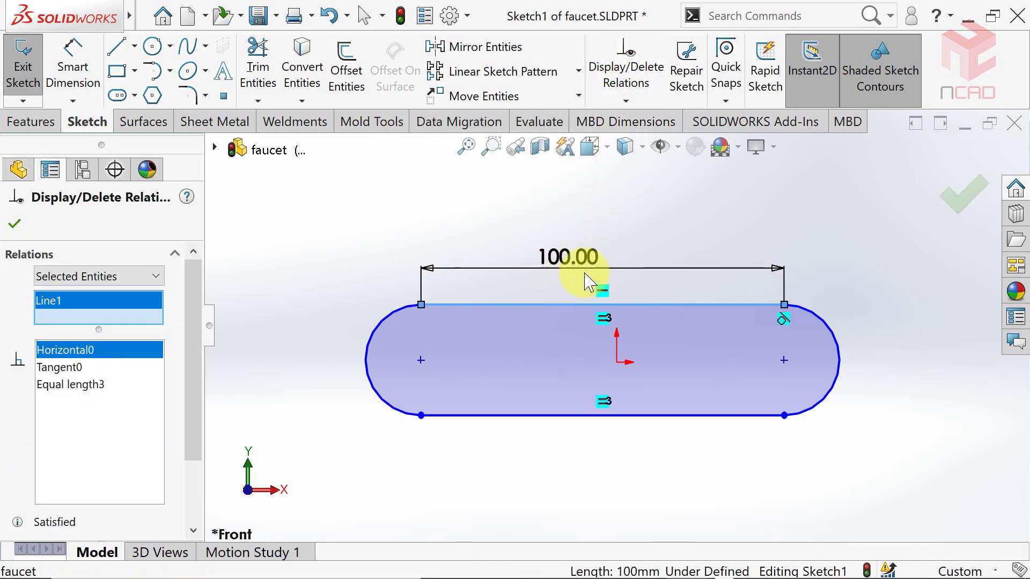